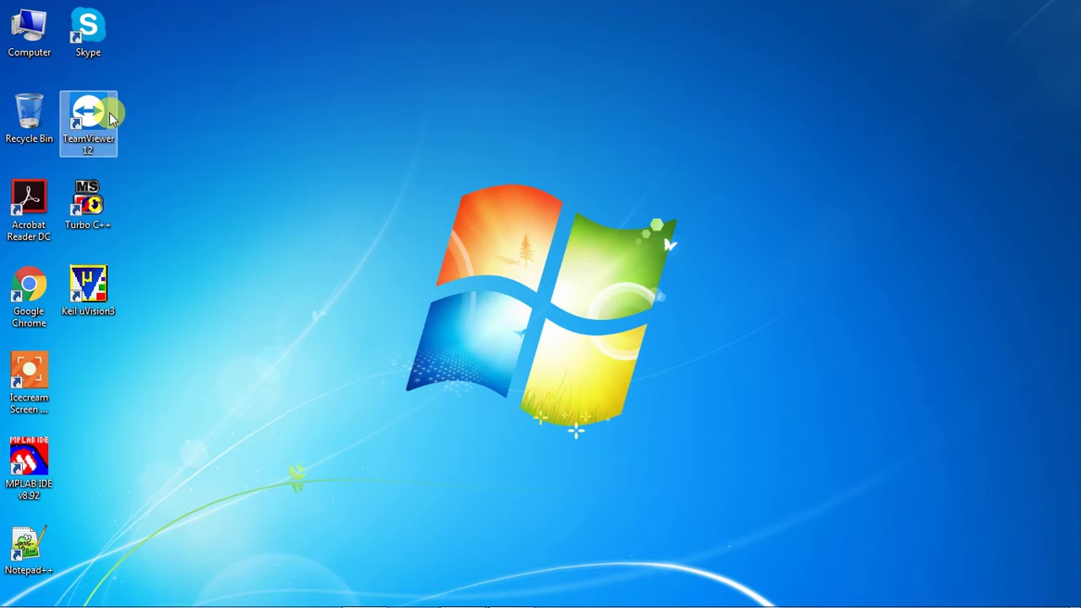
# Step: Browse to D:\Softwares\Proteus_7.7_SP2 and select the pro-setup77 installer
pyautogui.doubleClick(34, 46)
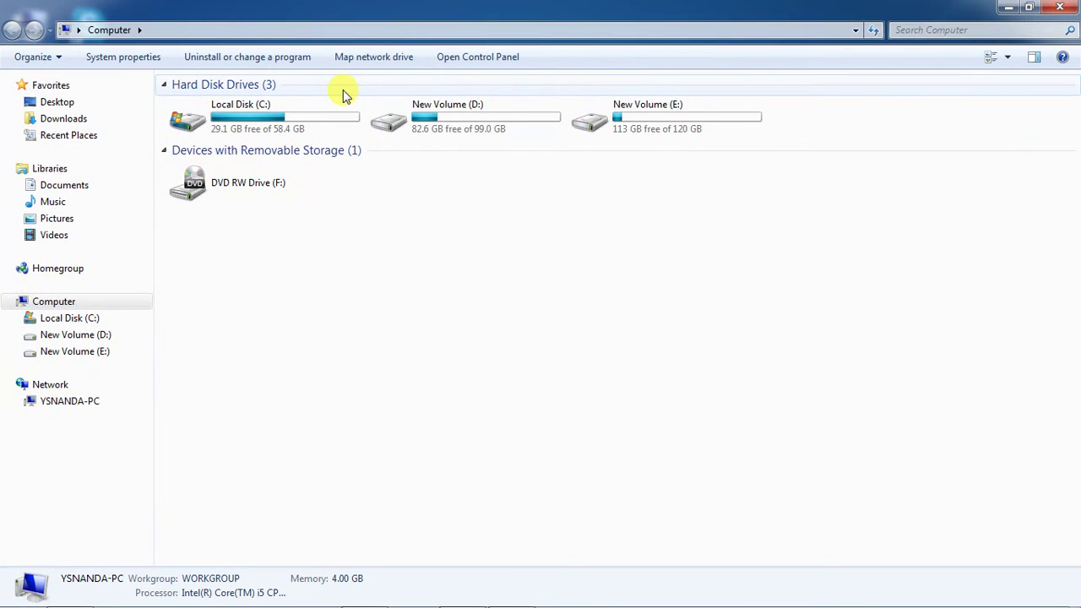
pyautogui.moveTo(418, 124)
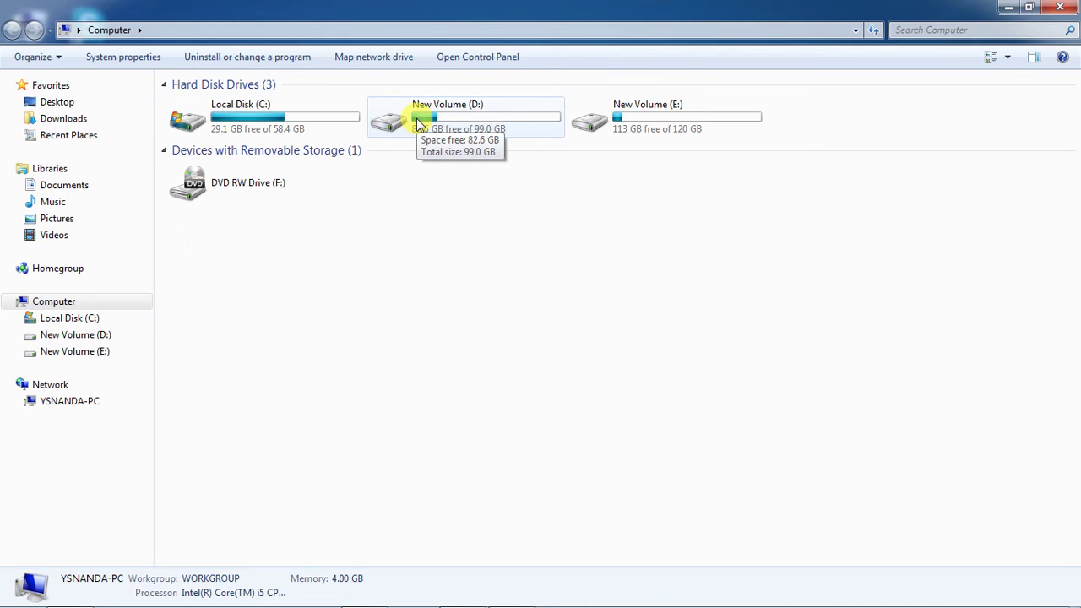
pyautogui.doubleClick(416, 119)
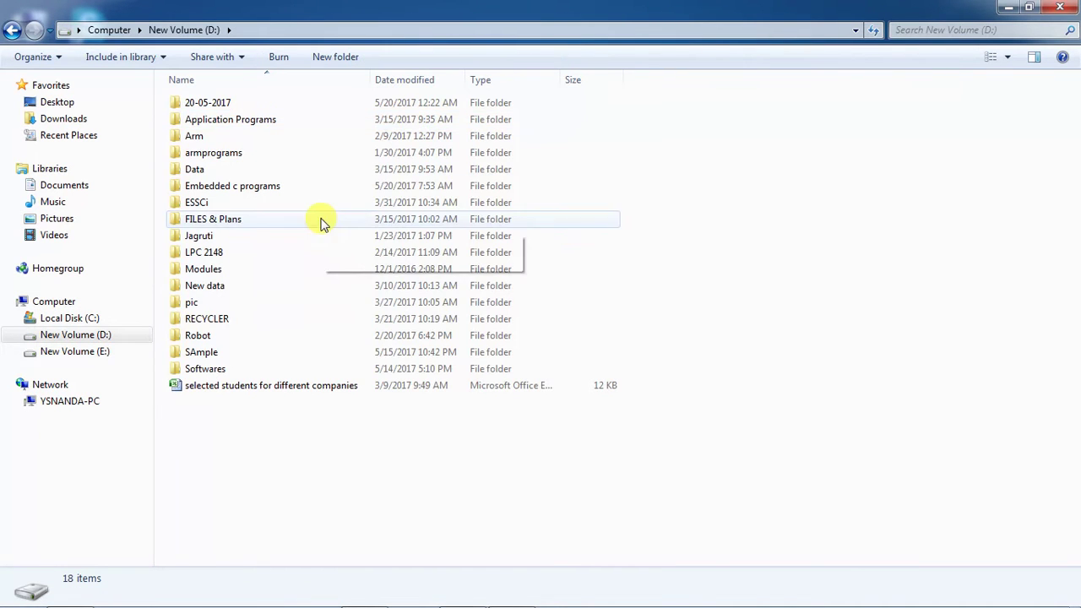
pyautogui.click(211, 372)
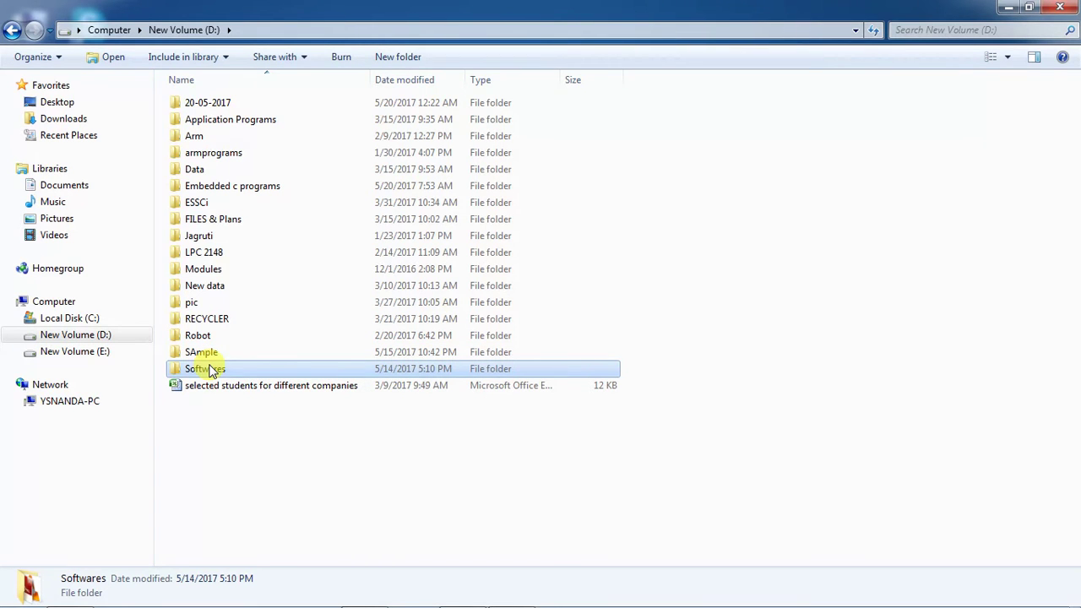
pyautogui.doubleClick(211, 372)
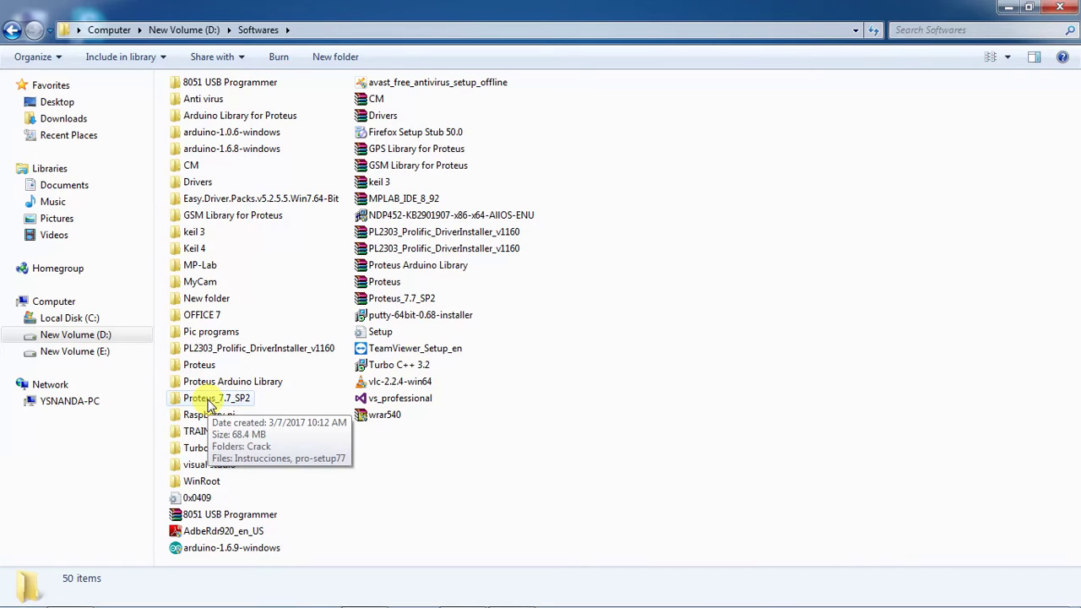
pyautogui.doubleClick(209, 402)
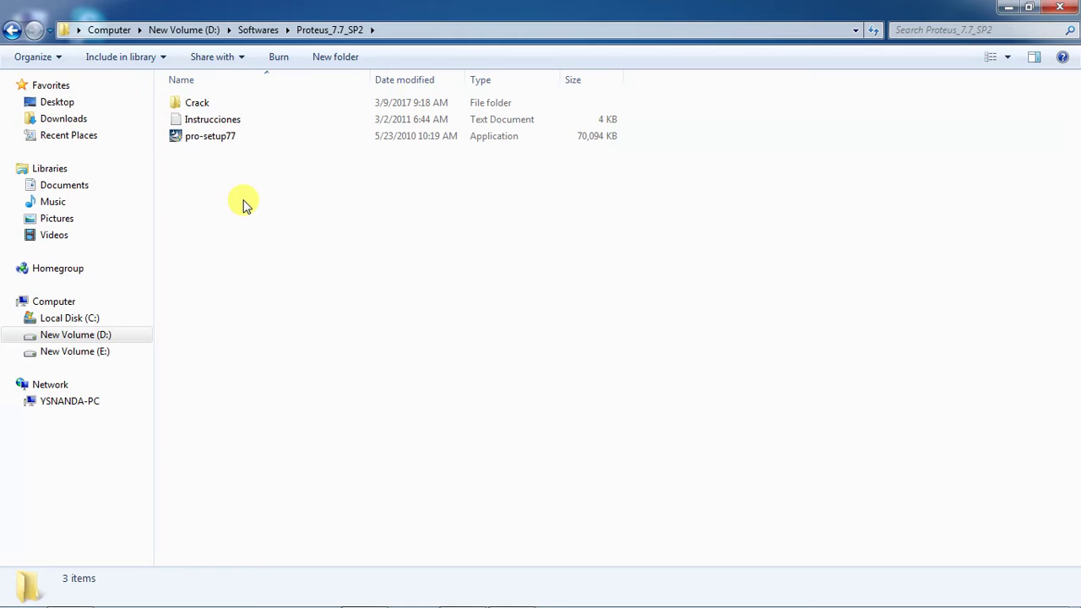
pyautogui.click(209, 139)
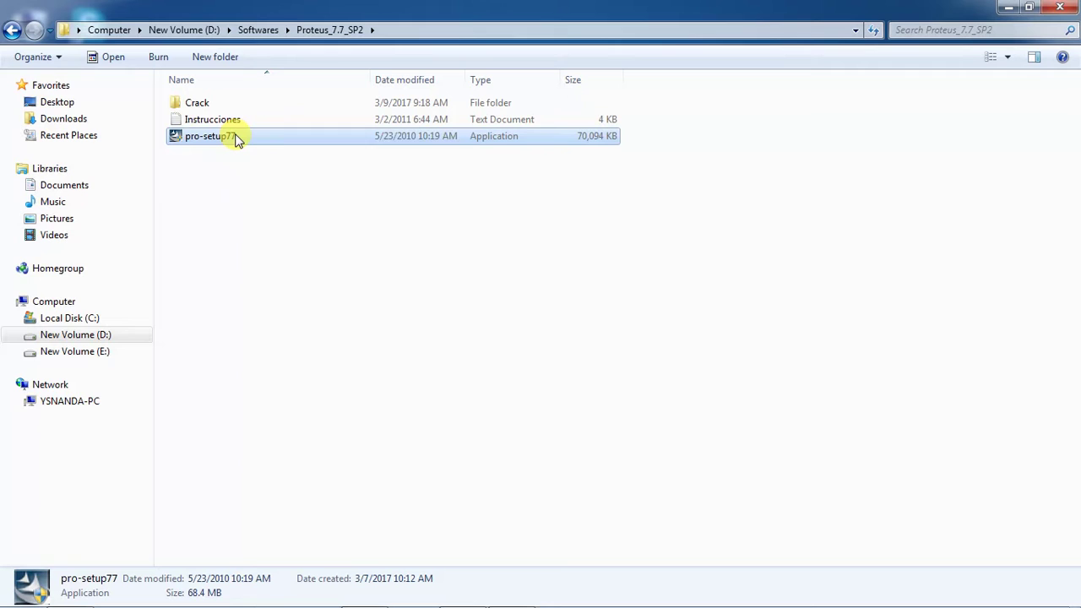
# Step: Run pro-setup77 as administrator, agreeing to WINHELP support and dismissing the wusa help window
pyautogui.rightClick(237, 140)
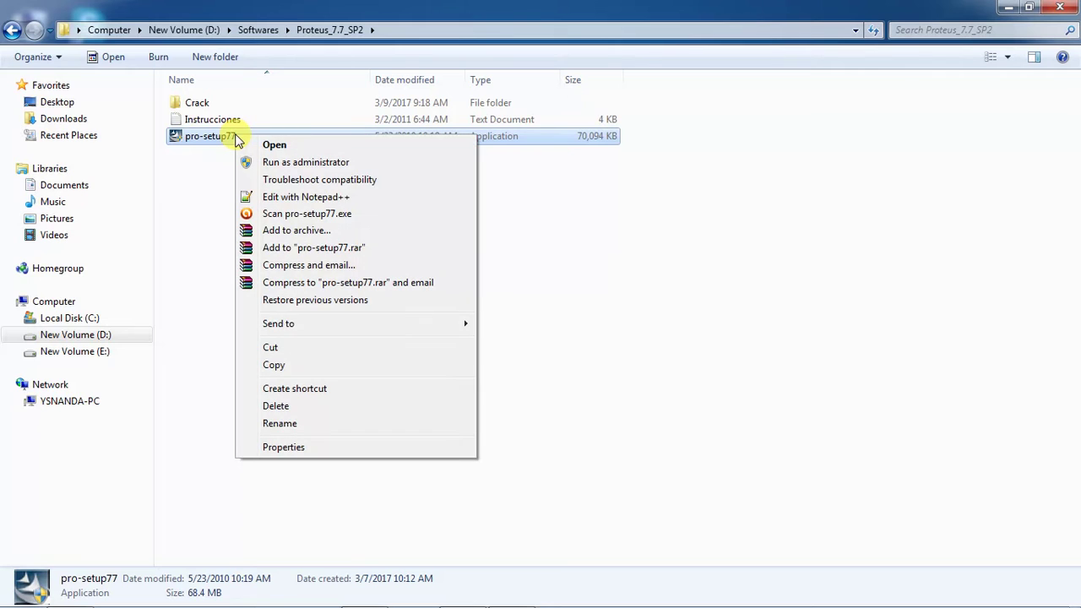
pyautogui.click(270, 164)
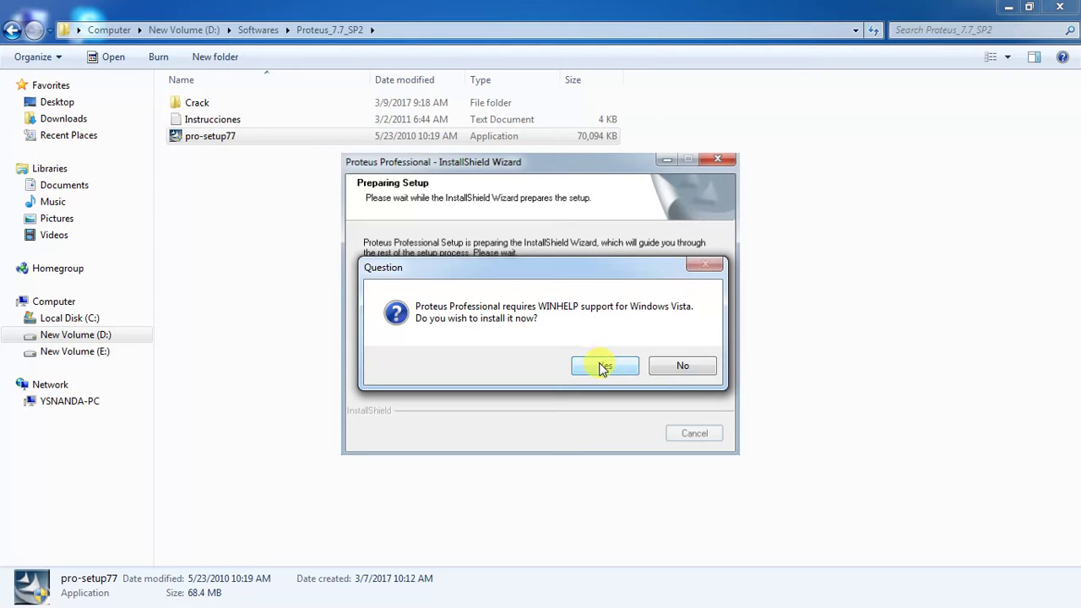
pyautogui.click(602, 368)
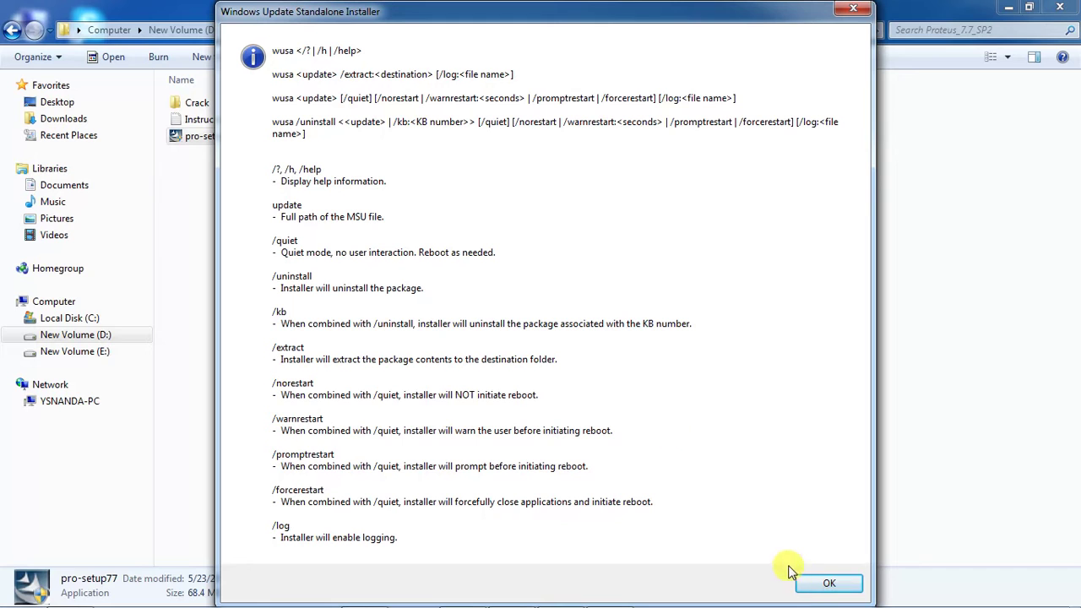
pyautogui.click(820, 592)
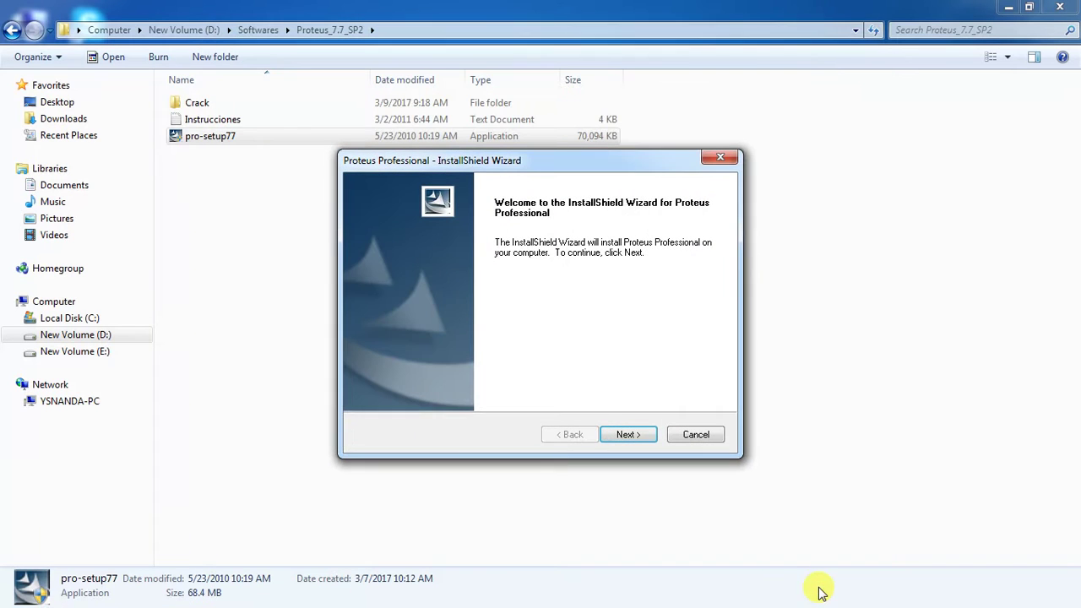
# Step: Advance past the welcome page, accepting the licence agreement and keeping the locally installed licence key
pyautogui.click(622, 435)
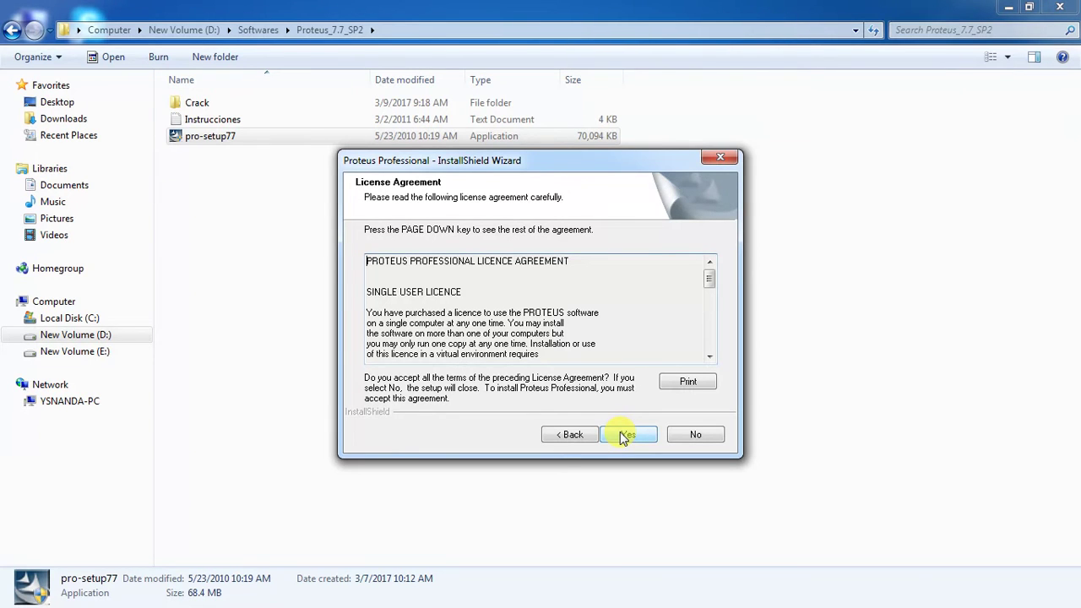
pyautogui.click(622, 435)
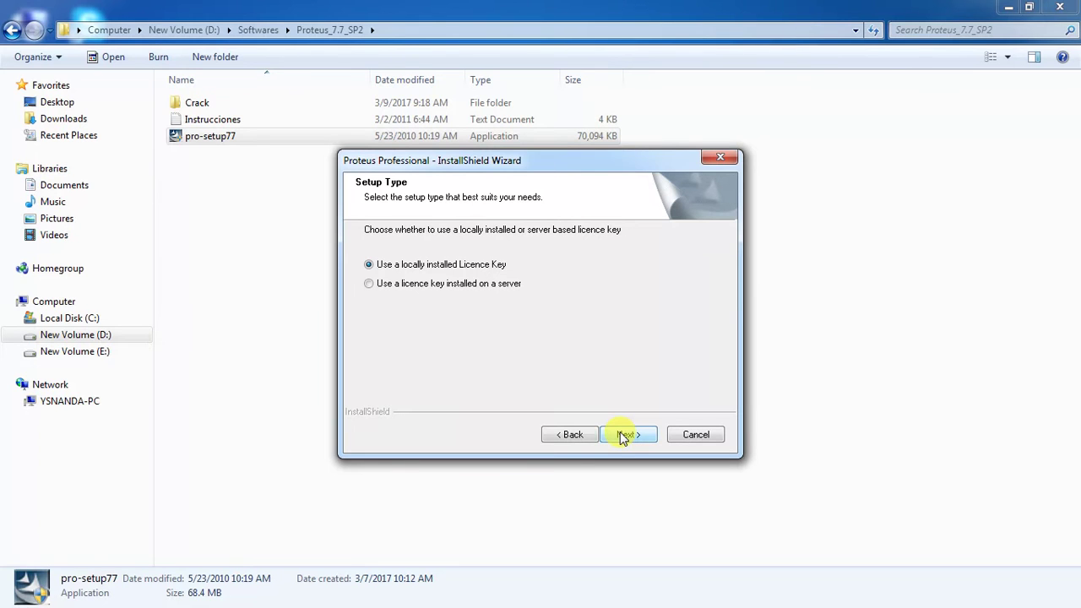
pyautogui.click(622, 435)
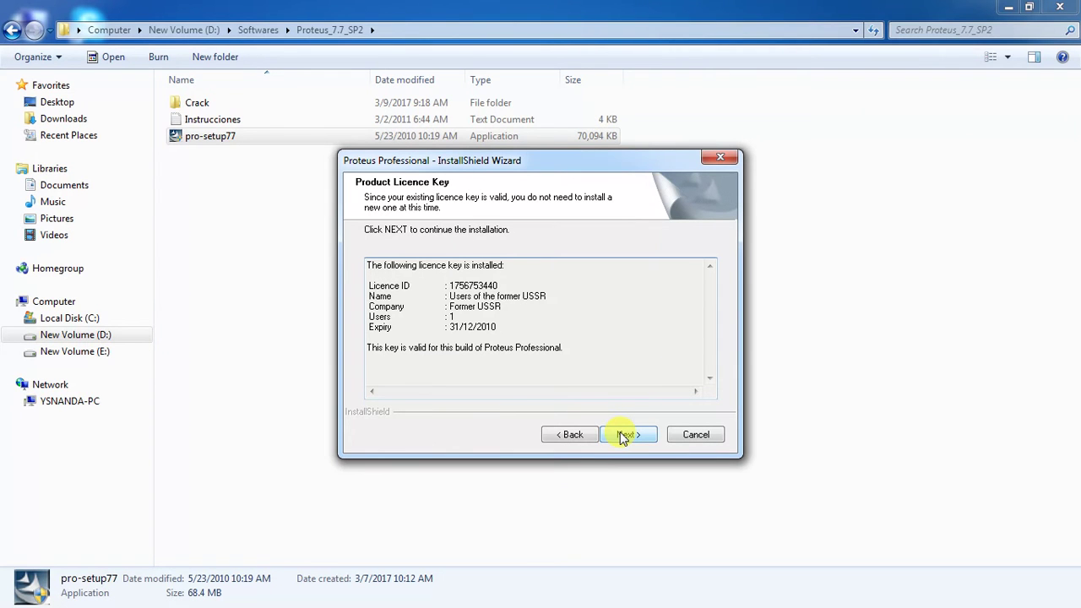
pyautogui.click(572, 434)
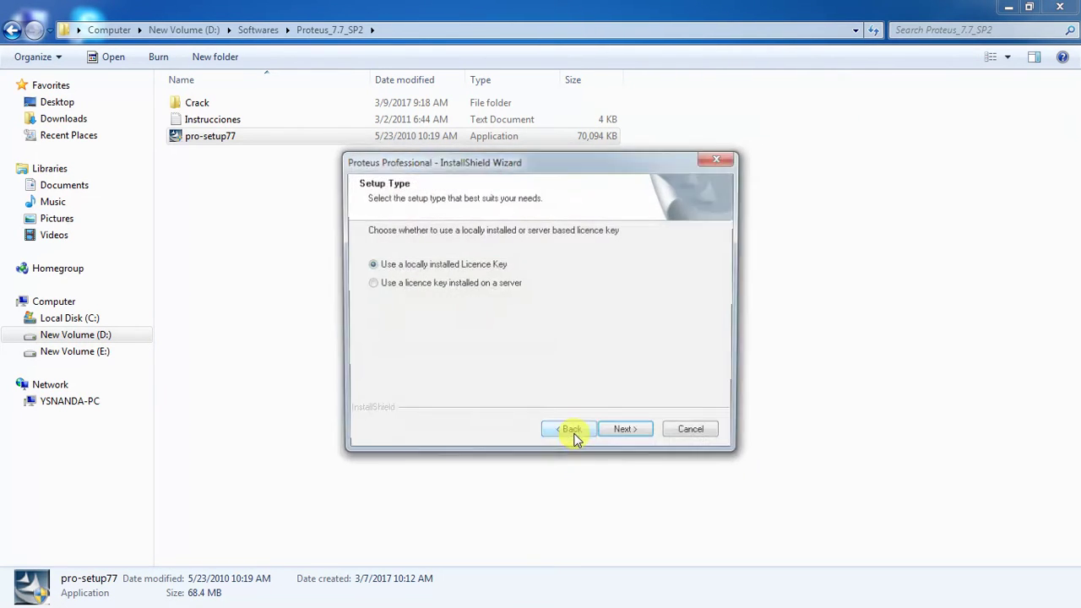
pyautogui.click(622, 435)
pyautogui.click(619, 435)
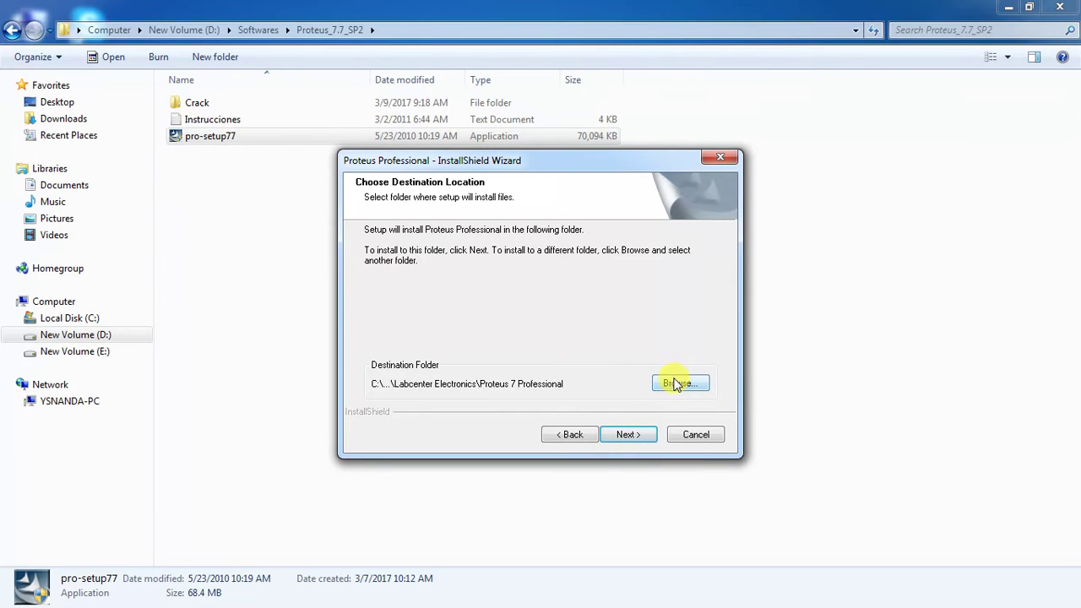
# Step: Keep the default destination, add Converter Files to the features, and run the installation
pyautogui.click(629, 435)
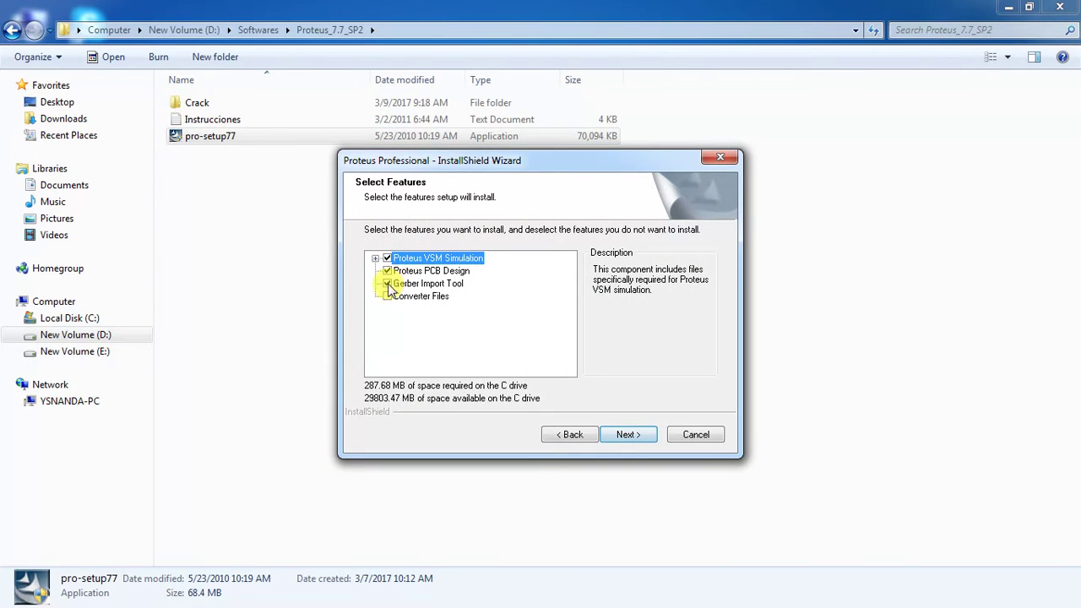
pyautogui.click(389, 298)
pyautogui.click(387, 296)
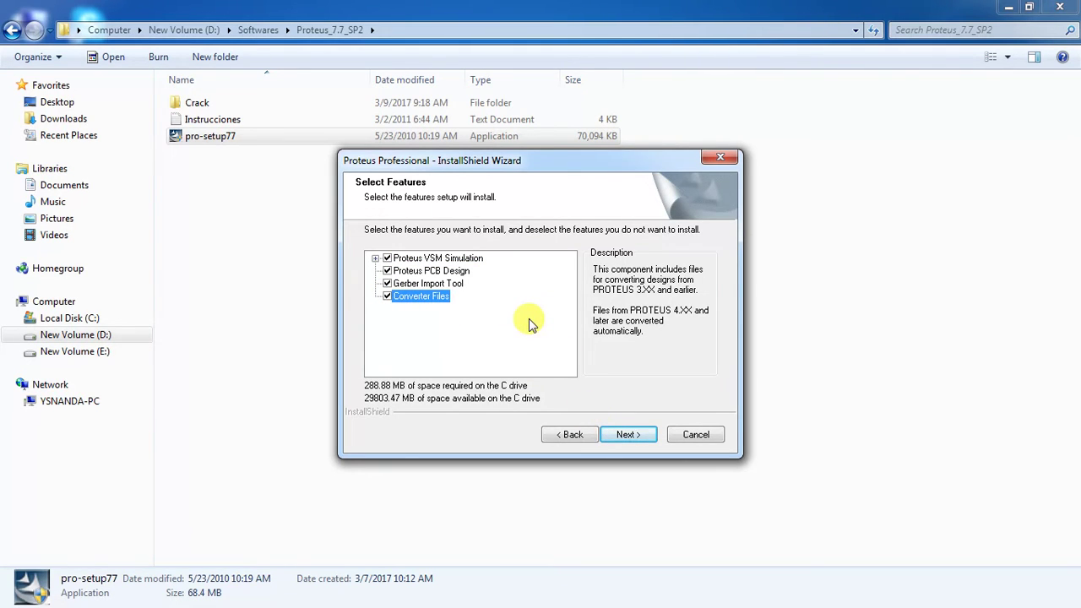
pyautogui.click(640, 435)
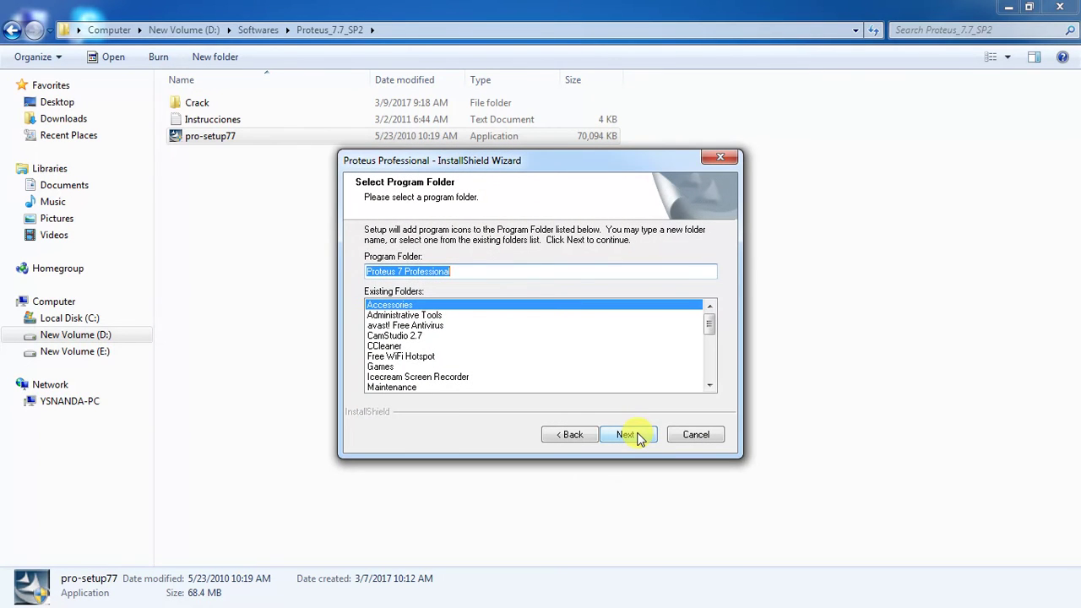
pyautogui.click(639, 436)
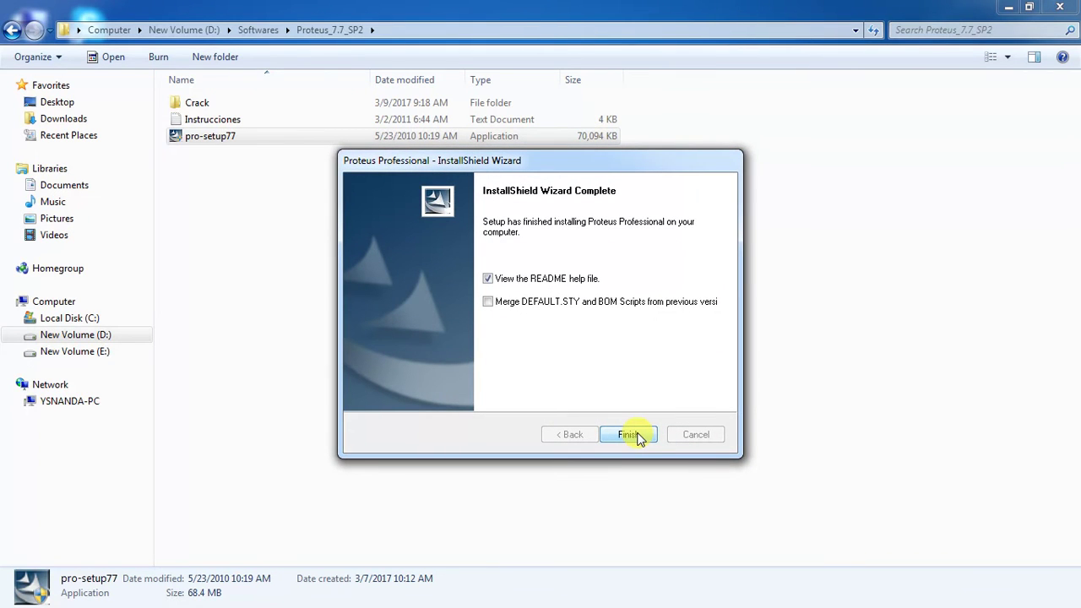
# Step: Finish the wizard and close the Proteus Design Suite 7 release notes
pyautogui.click(639, 436)
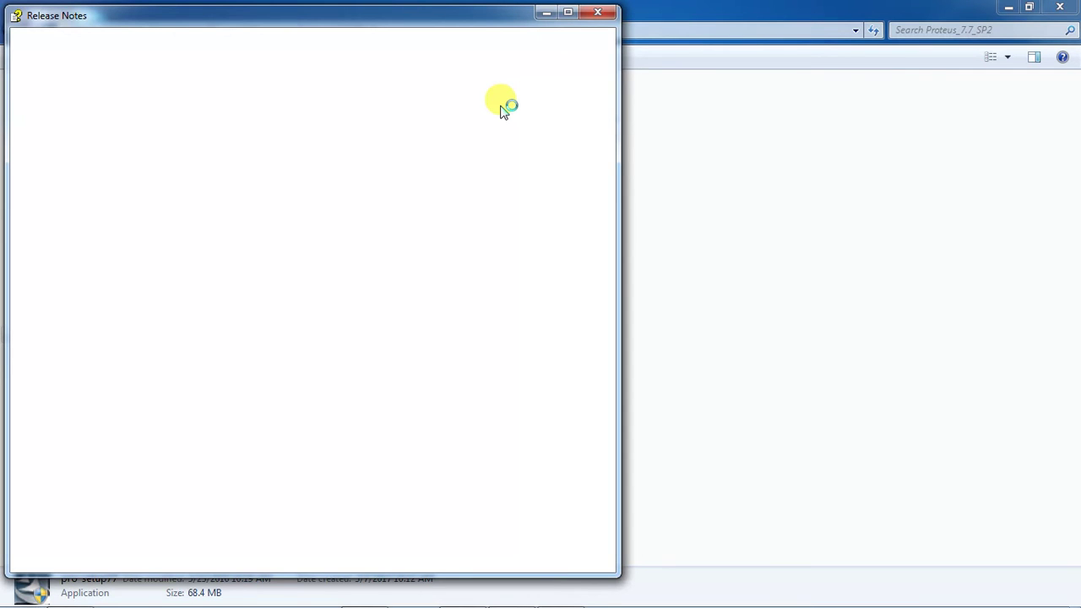
pyautogui.click(598, 12)
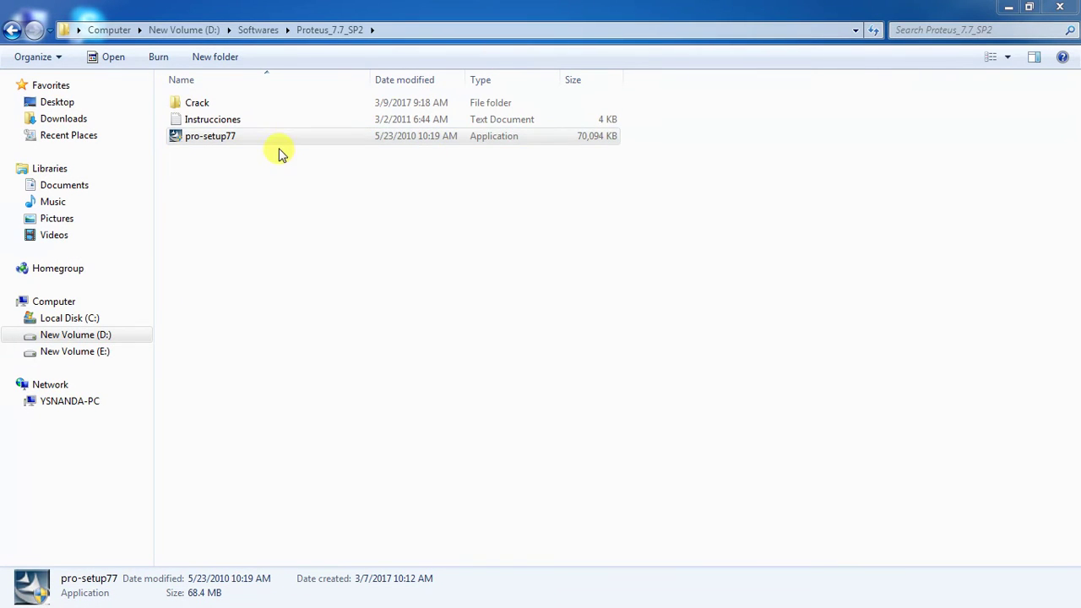
# Step: Load USSR_LICENCE.lxk from the Crack folder, check the Former USSR keys, then close the Licence Manager
pyautogui.doubleClick(213, 105)
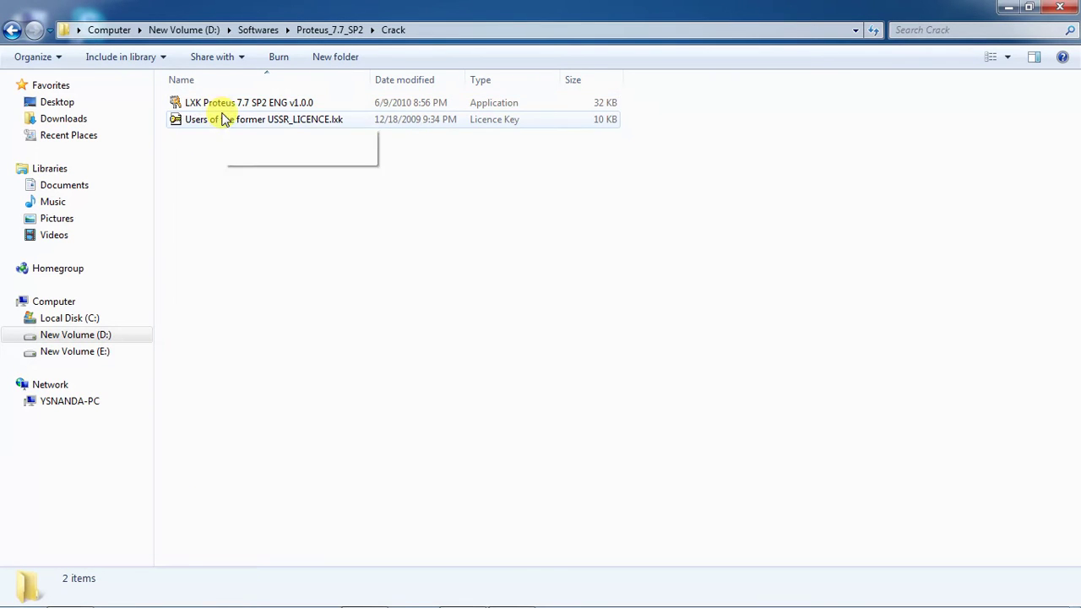
pyautogui.click(225, 121)
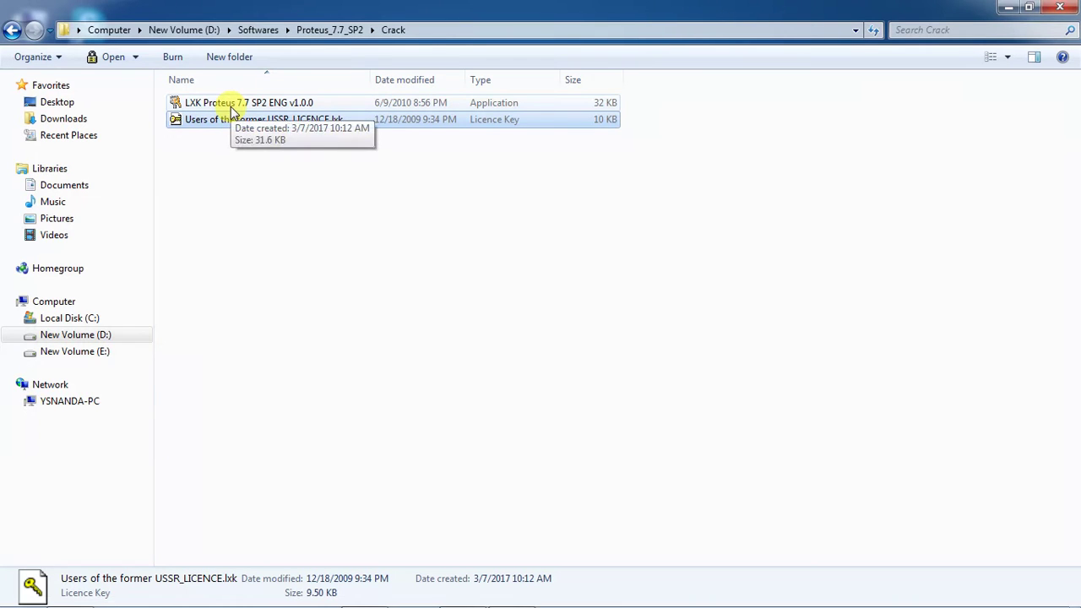
pyautogui.doubleClick(230, 118)
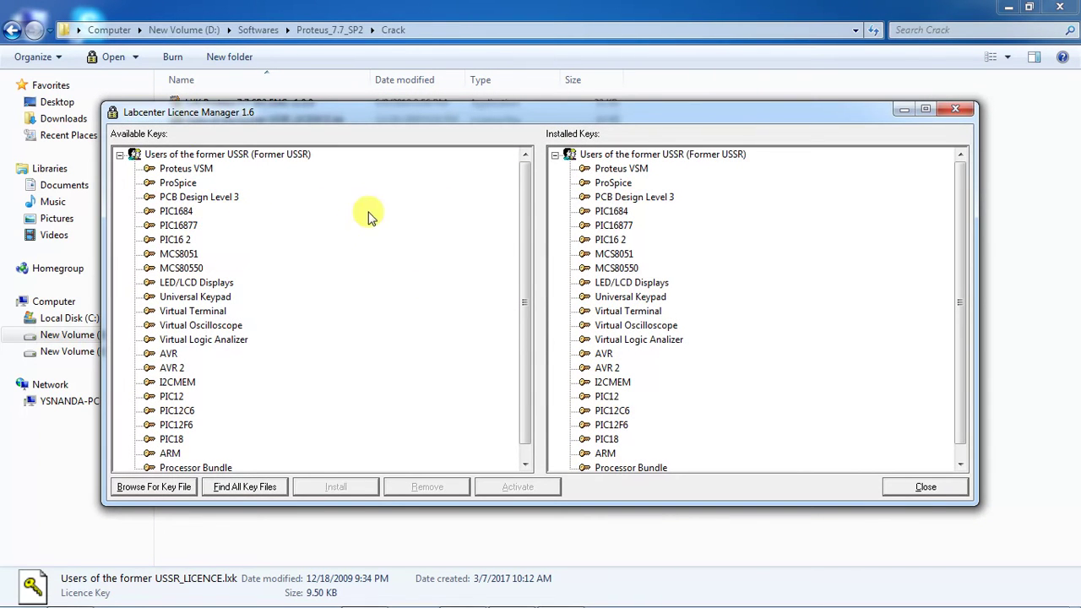
pyautogui.click(514, 259)
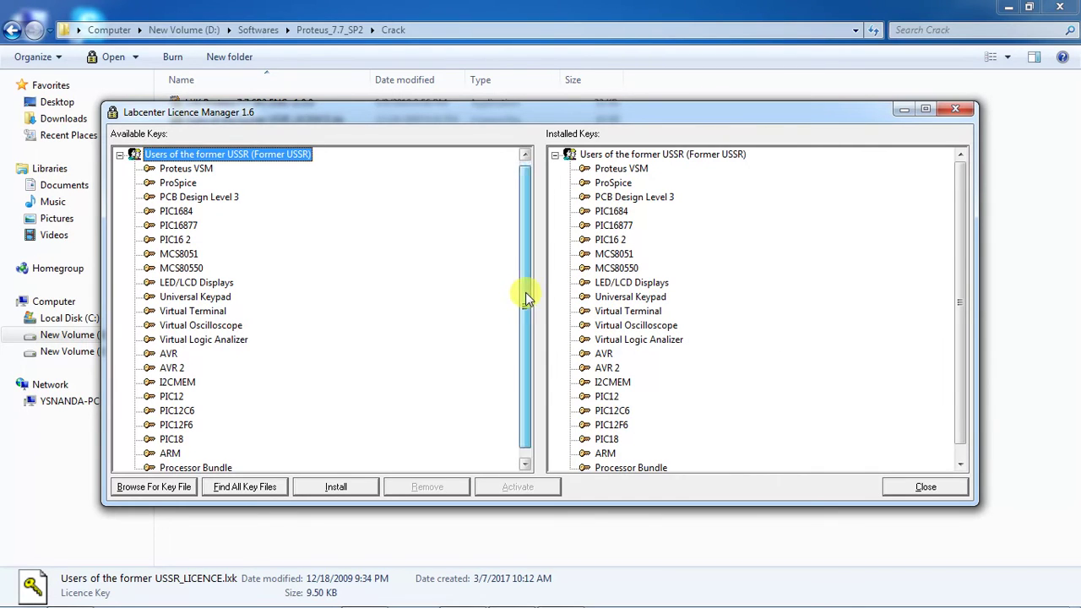
pyautogui.moveTo(524, 287); pyautogui.dragTo(526, 350)
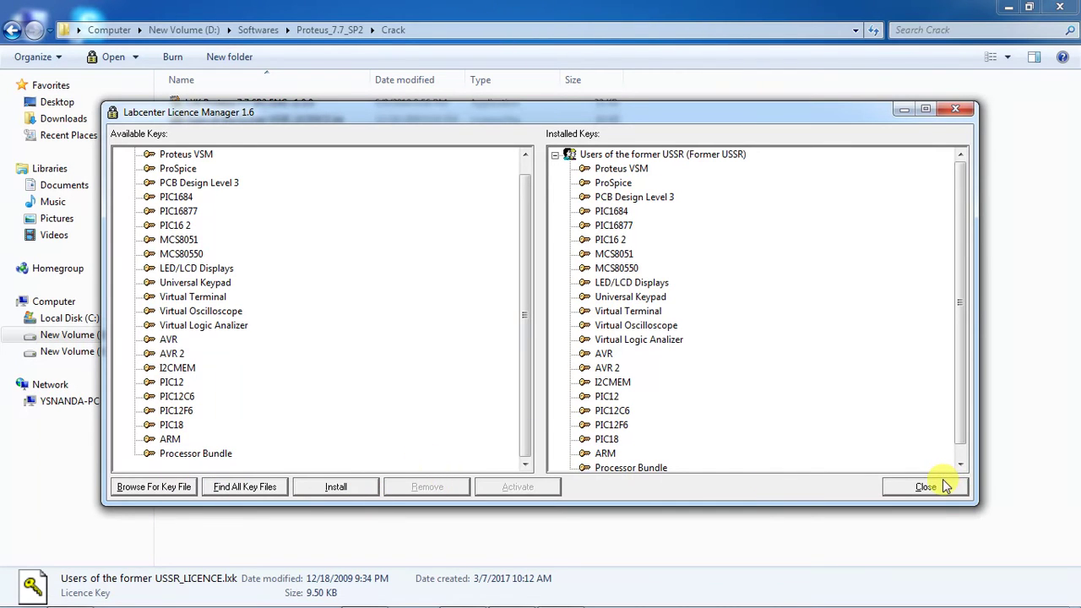
pyautogui.click(944, 483)
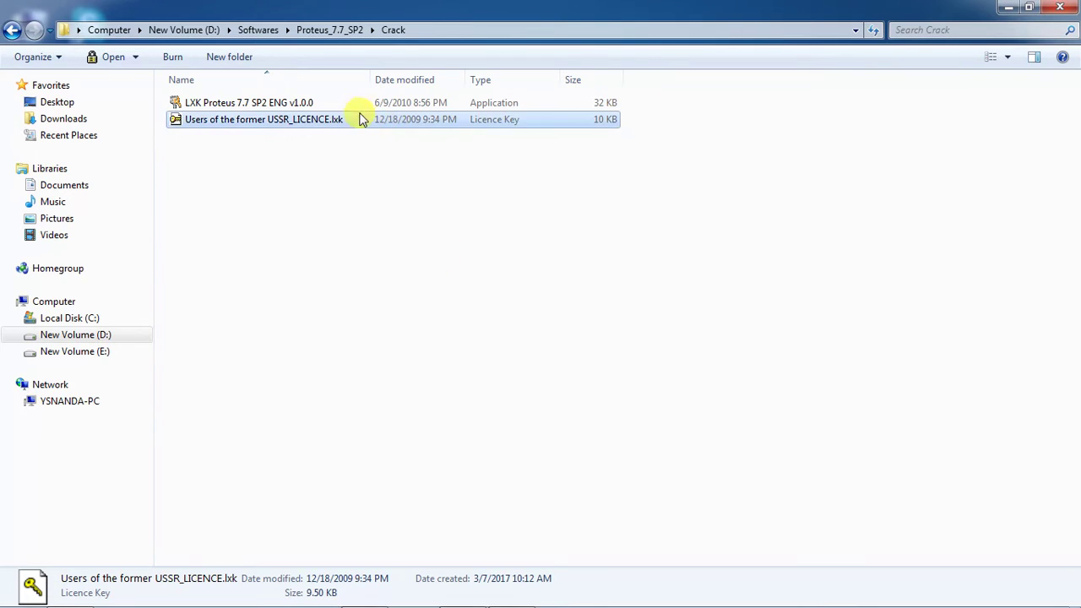
# Step: Run LXK Proteus 7.7 SP2 ENG v1.0.0 as administrator, attempt Update, and dismiss the wrong-folder error
pyautogui.click(302, 108)
pyautogui.rightClick(302, 108)
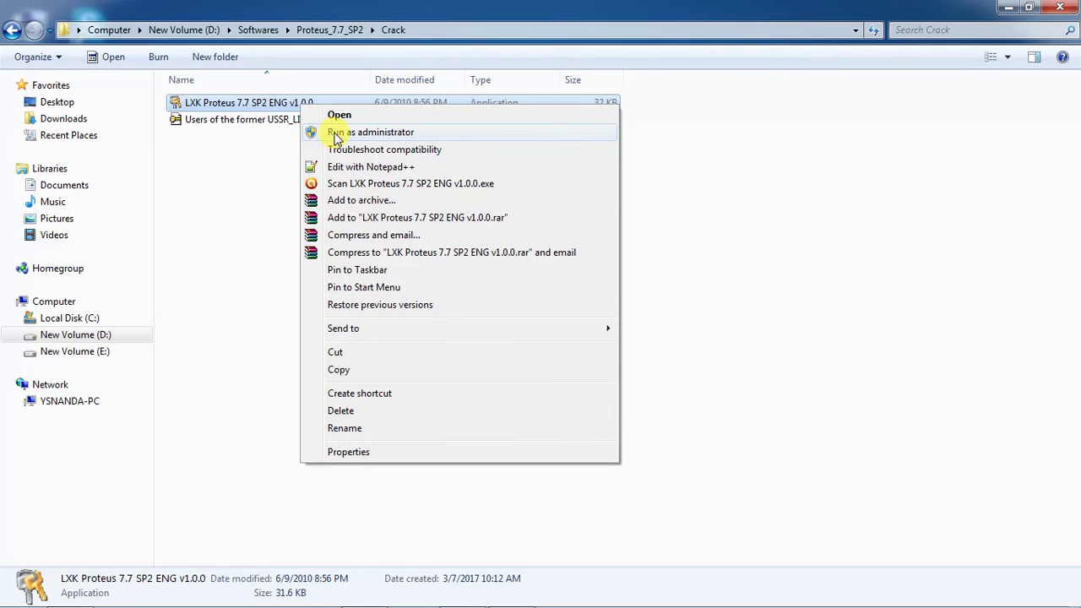
pyautogui.click(326, 135)
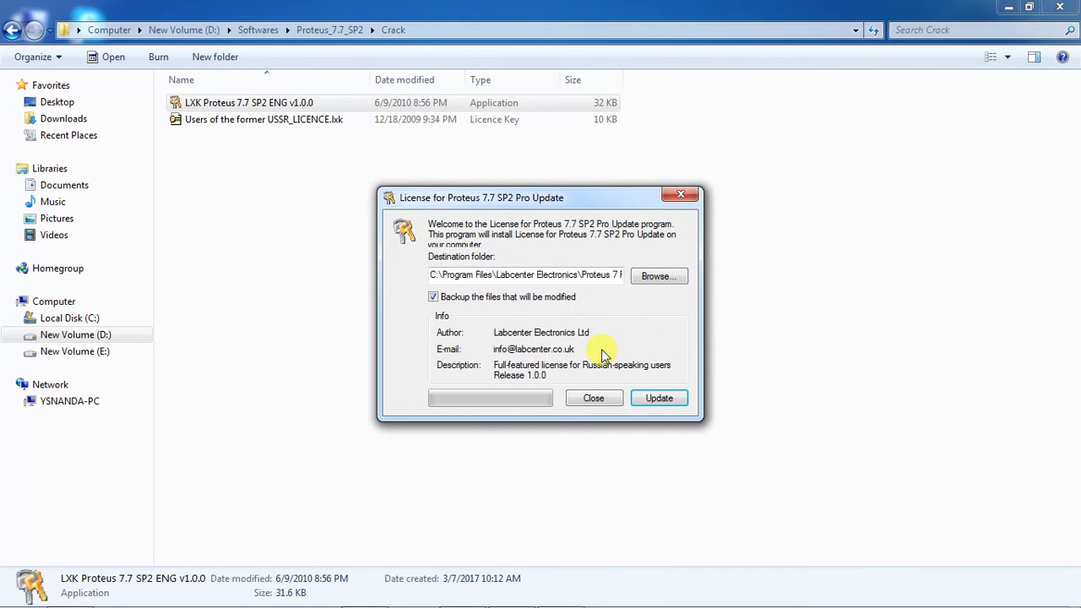
pyautogui.click(664, 403)
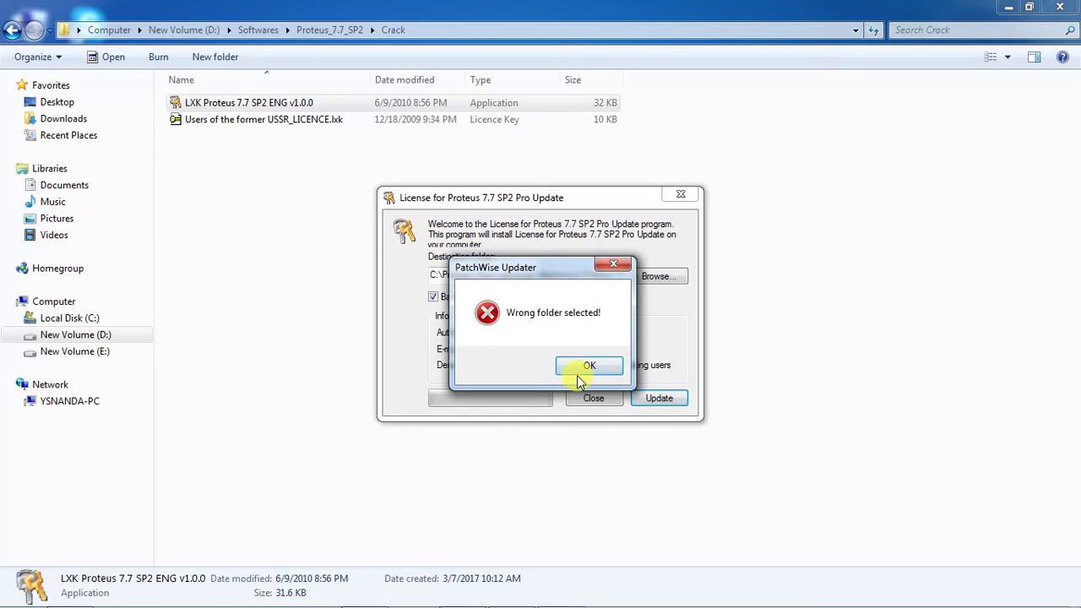
pyautogui.click(585, 372)
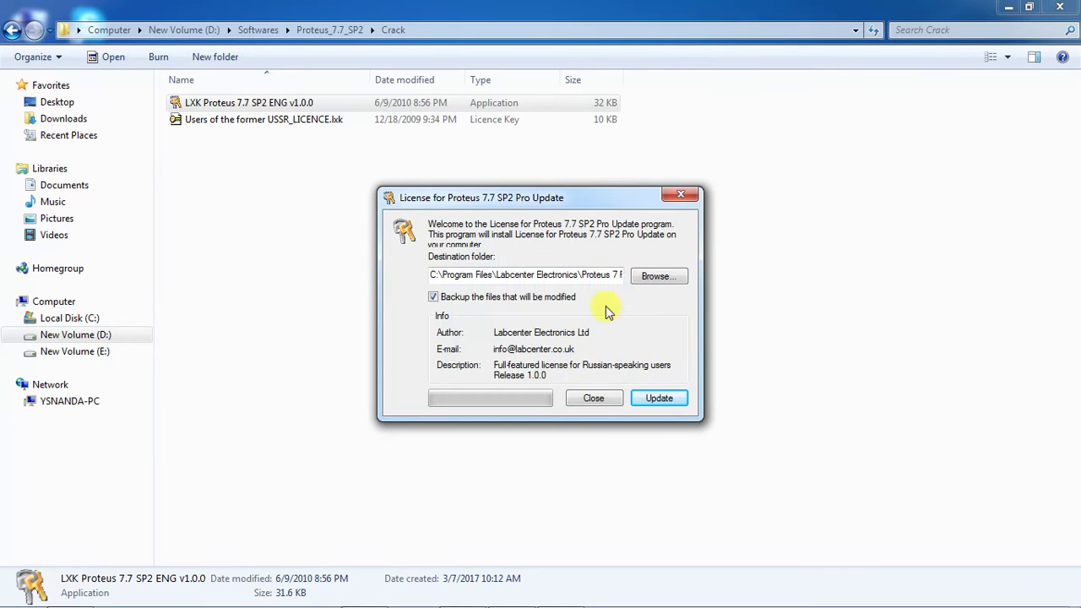
# Step: Set the updater's destination to C:\Program Files (x86)\Labcenter Electronics\Proteus 7 Professional
pyautogui.click(642, 279)
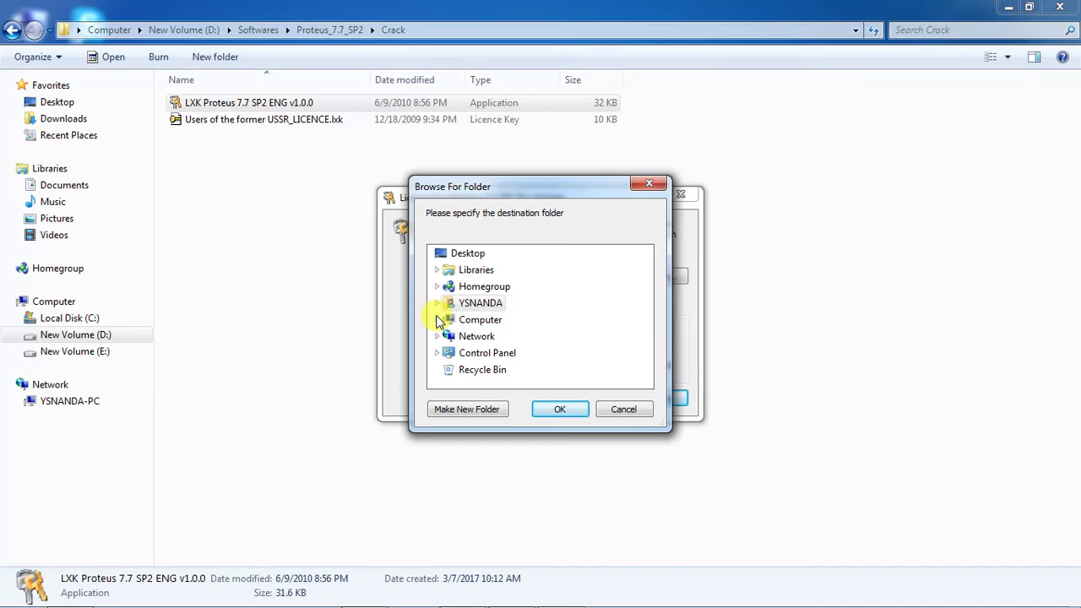
pyautogui.click(437, 320)
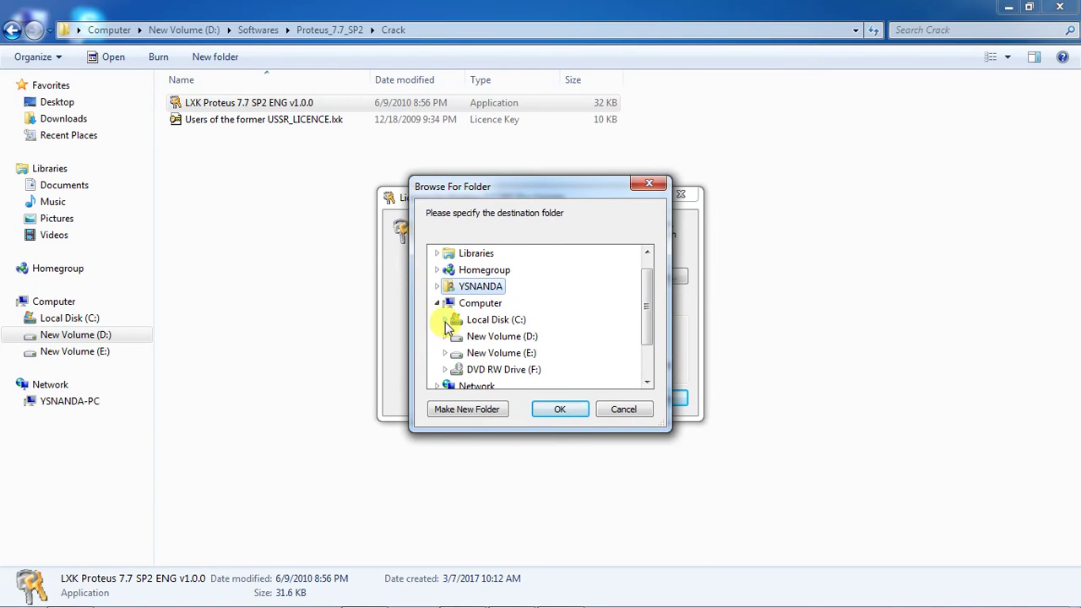
pyautogui.click(445, 320)
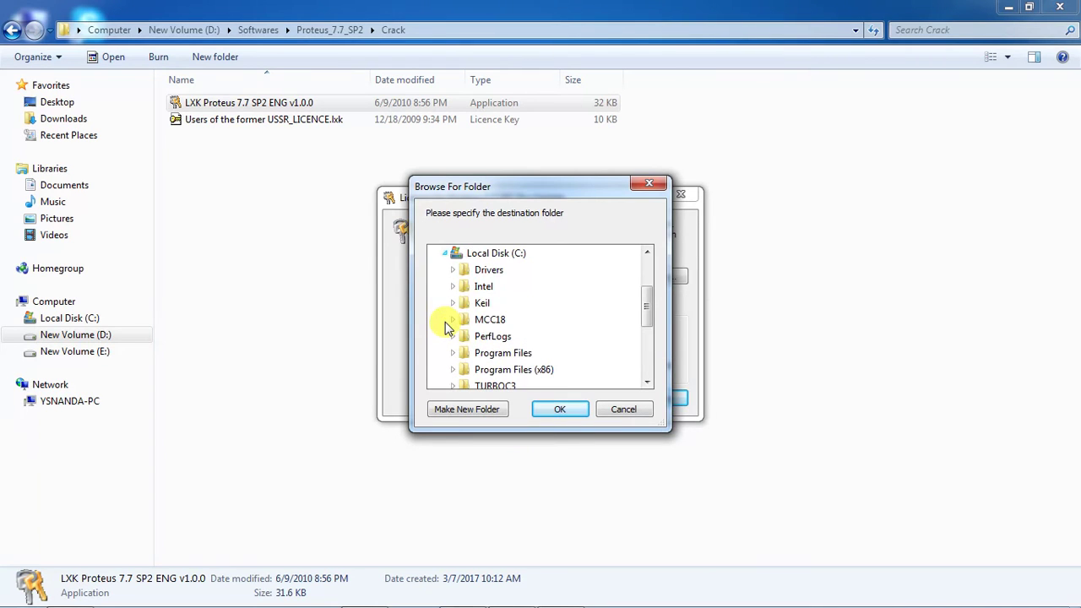
pyautogui.click(452, 370)
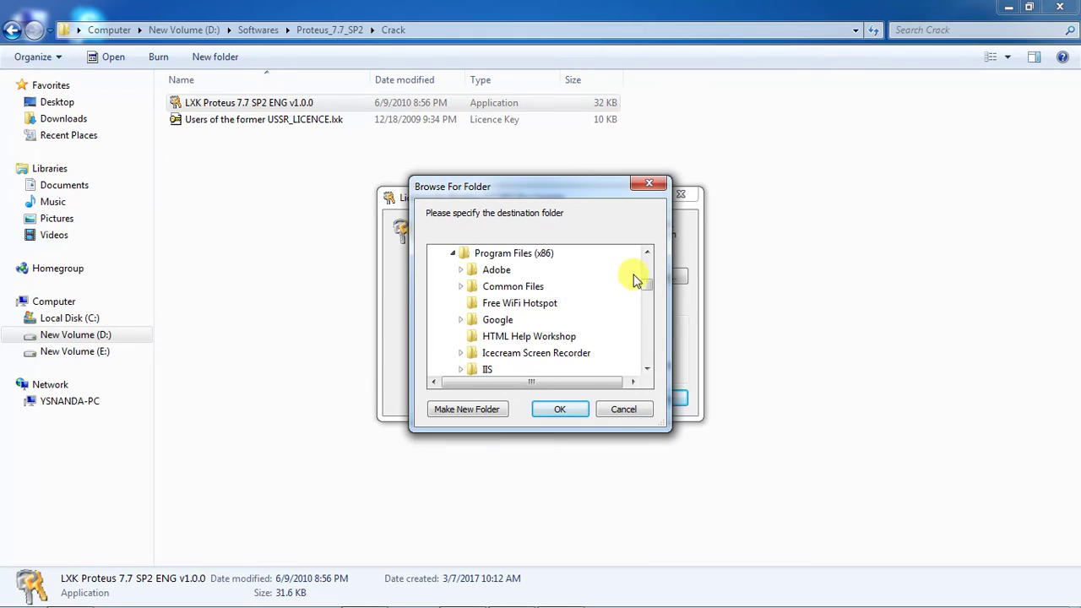
pyautogui.moveTo(650, 292); pyautogui.dragTo(650, 302)
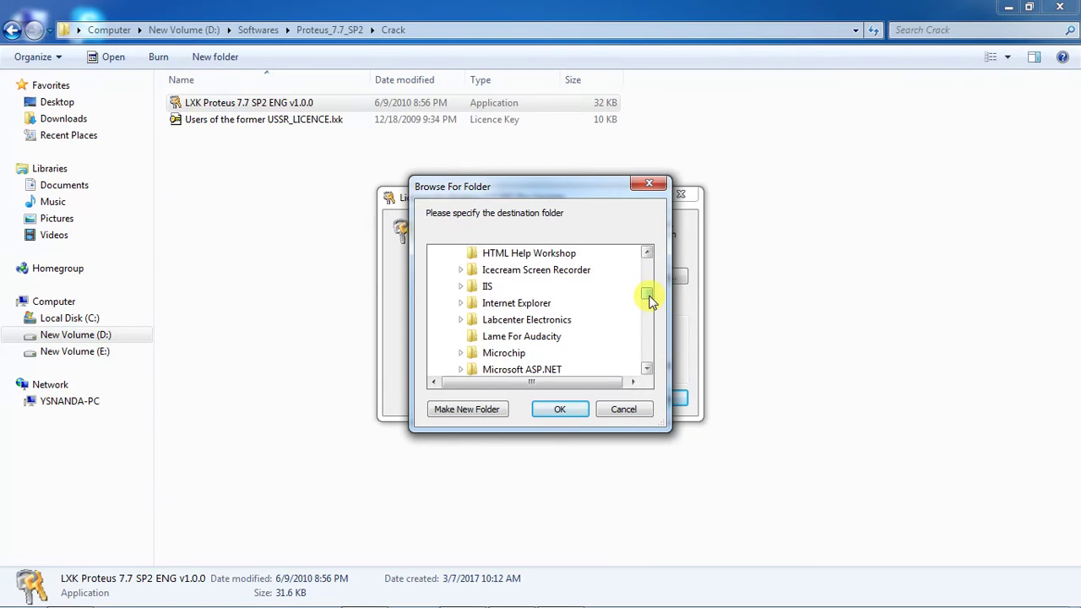
pyautogui.click(478, 323)
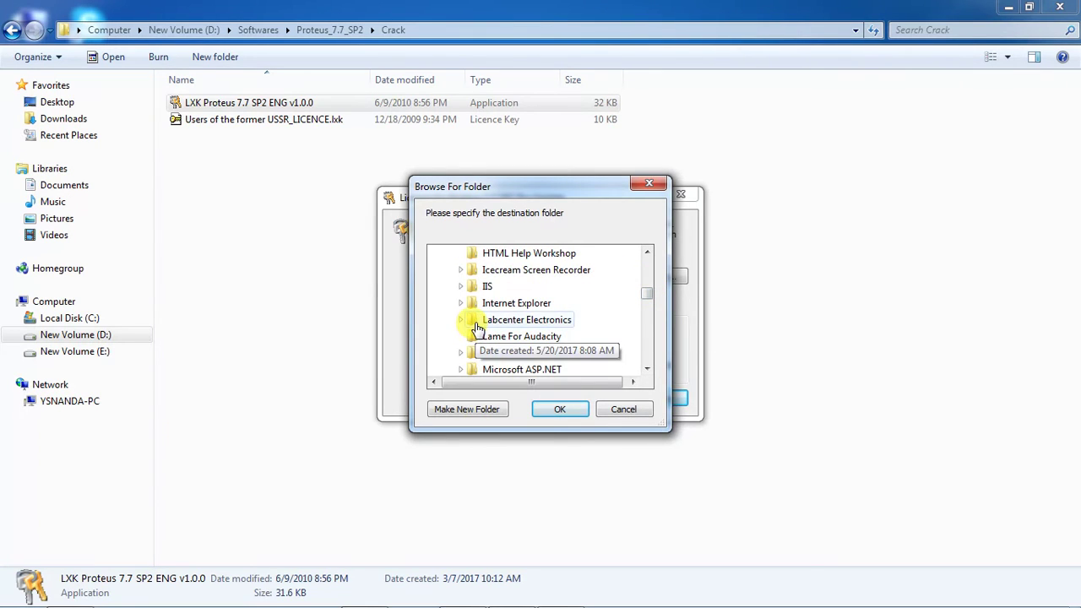
pyautogui.doubleClick(478, 322)
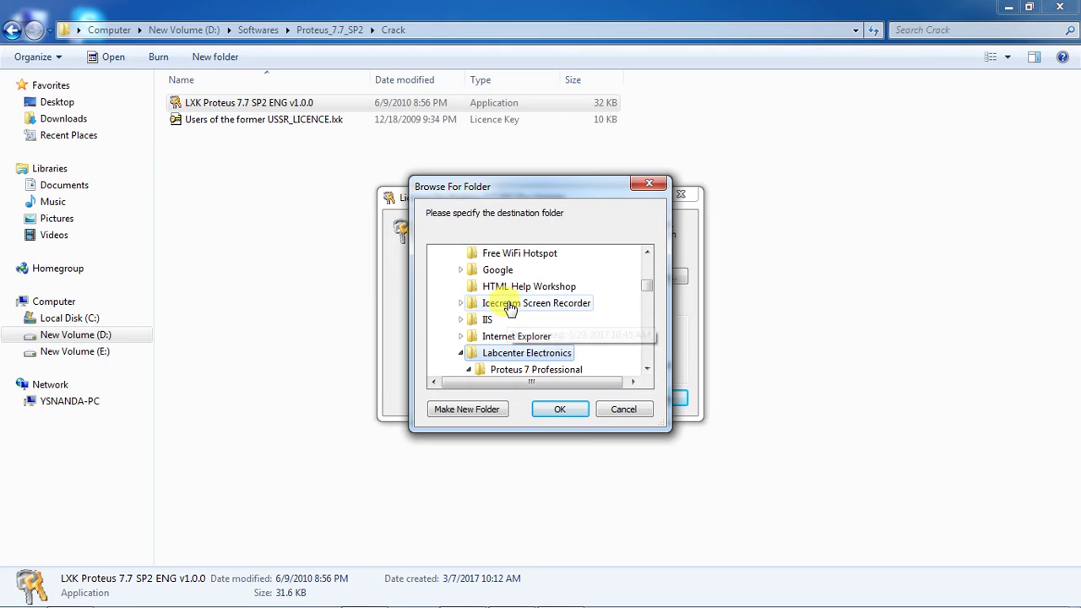
pyautogui.click(511, 370)
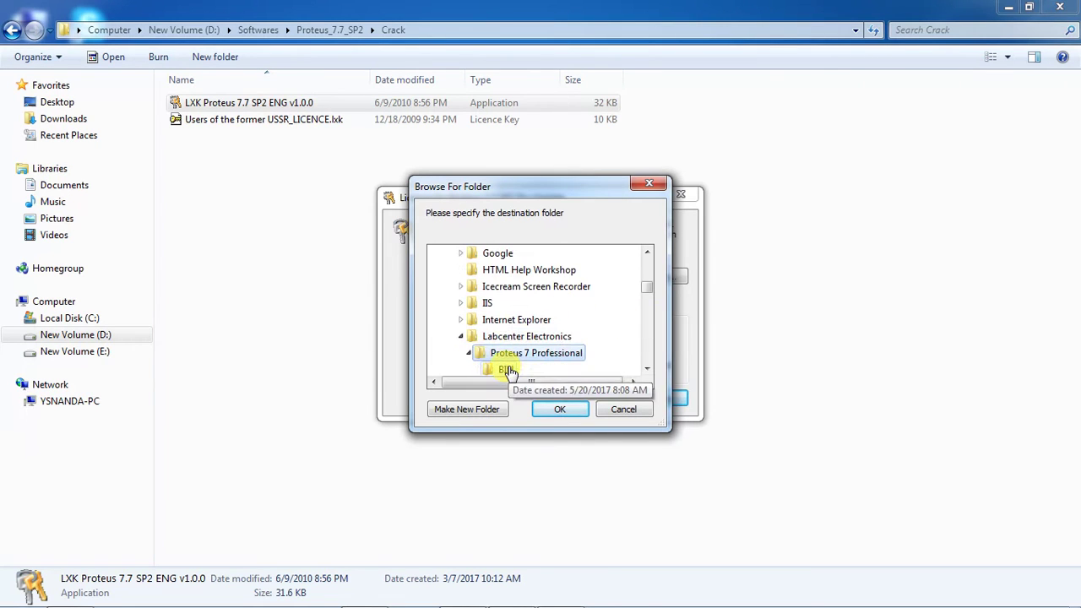
pyautogui.click(560, 409)
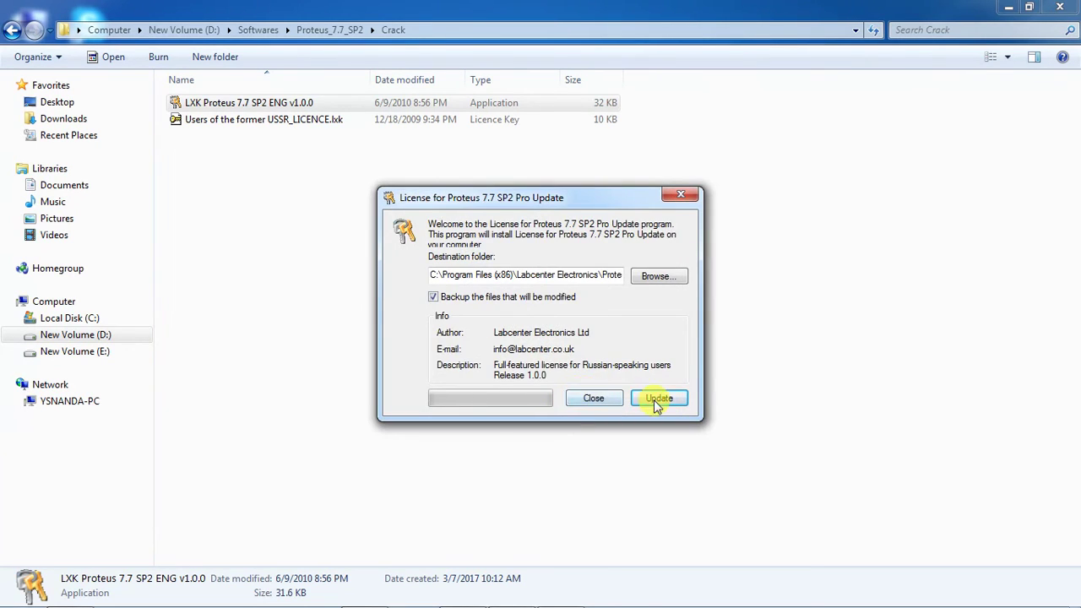
# Step: Apply the licence update, acknowledge the success message, and close the updater
pyautogui.click(667, 402)
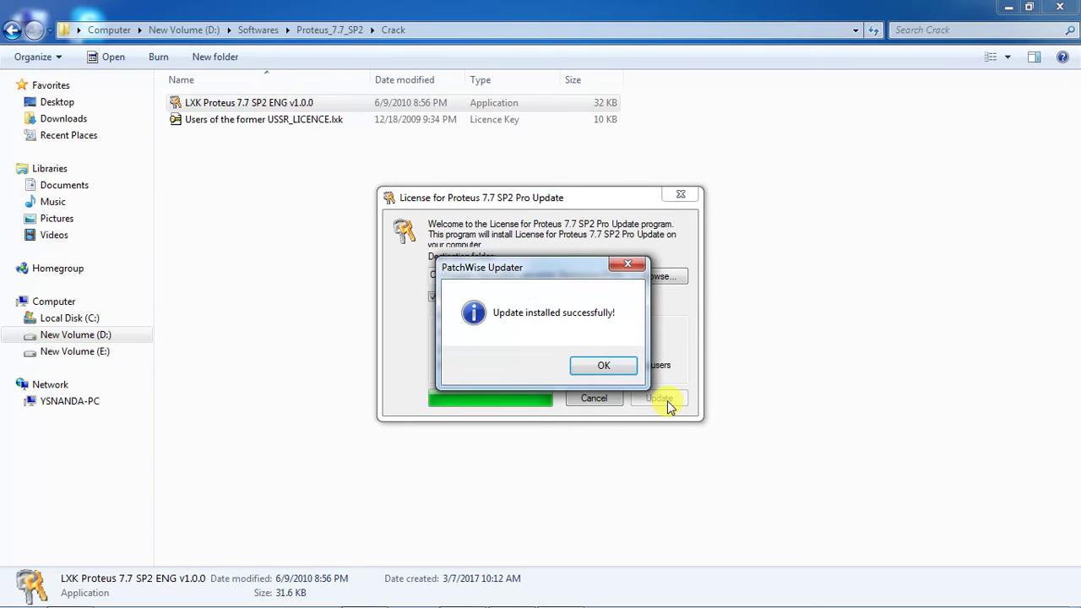
pyautogui.click(615, 372)
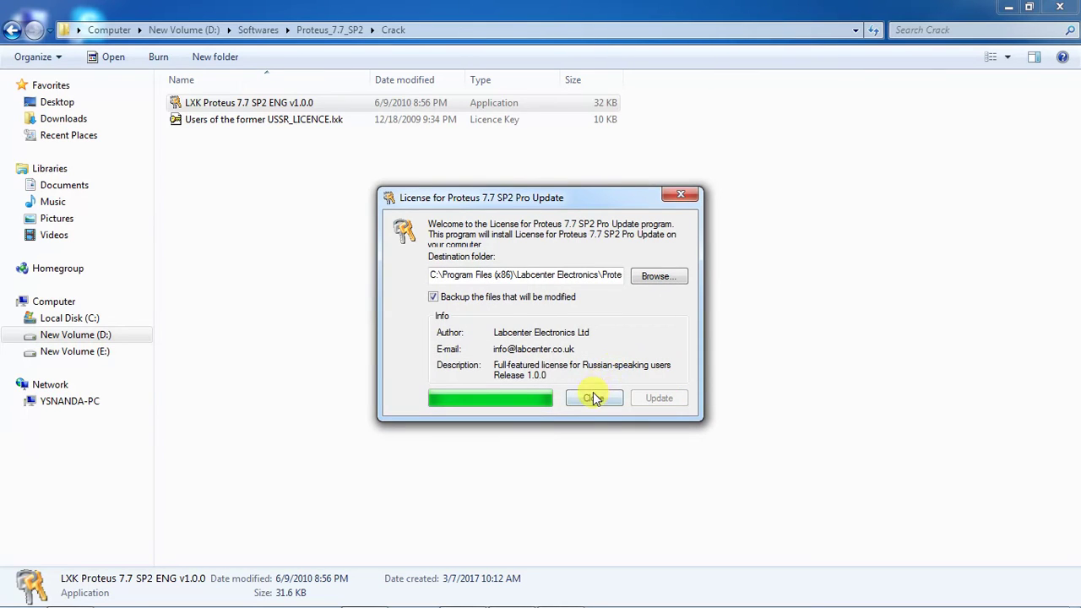
pyautogui.click(594, 398)
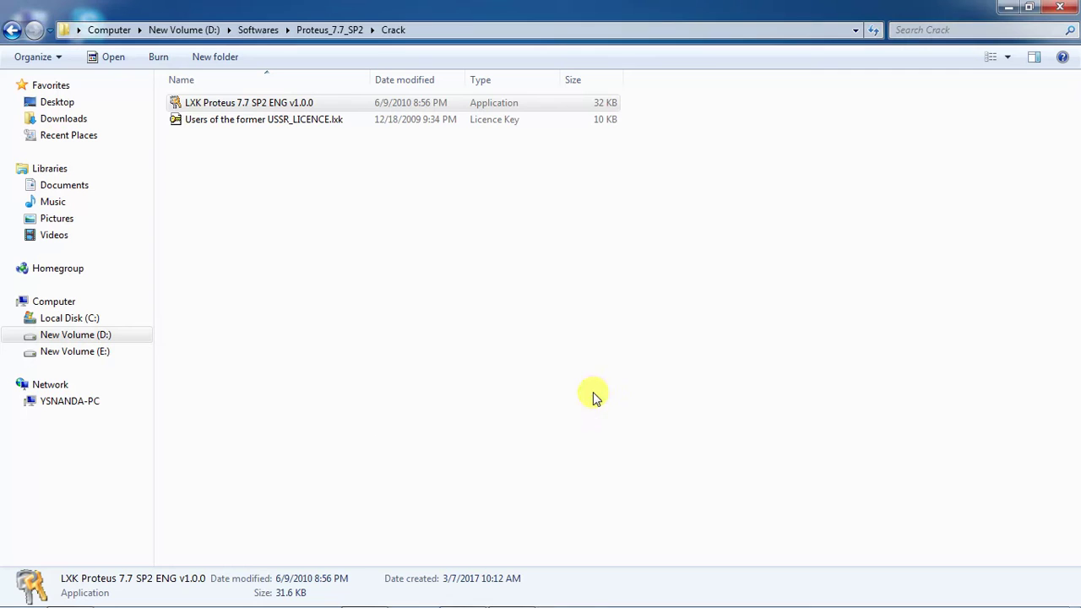
# Step: Close Explorer and scroll the Start menu's All Programs list down to Proteus 7 Professional
pyautogui.click(1055, 9)
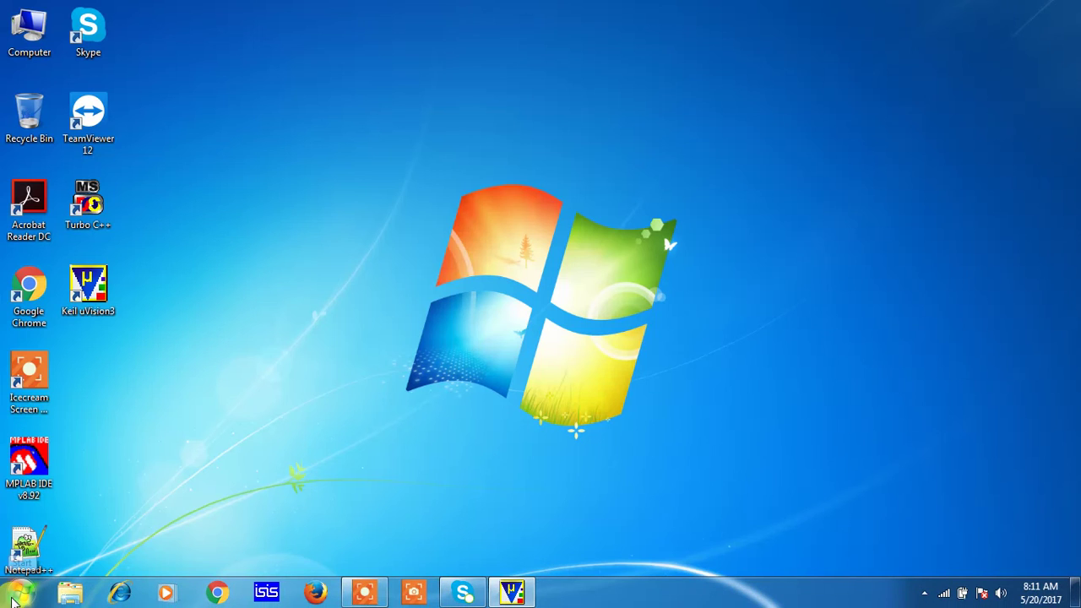
pyautogui.click(17, 596)
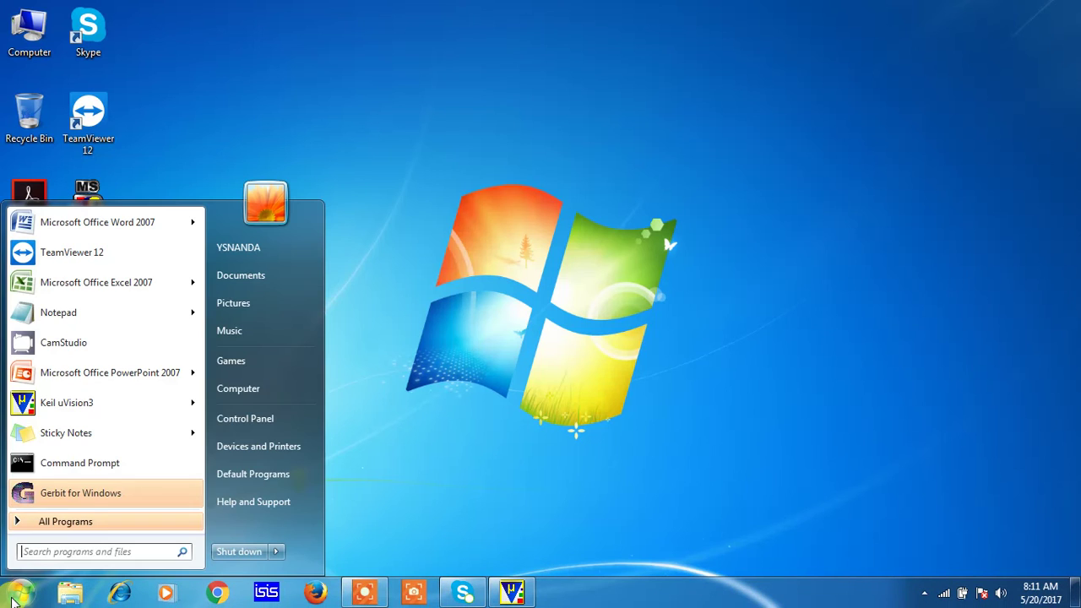
pyautogui.click(104, 528)
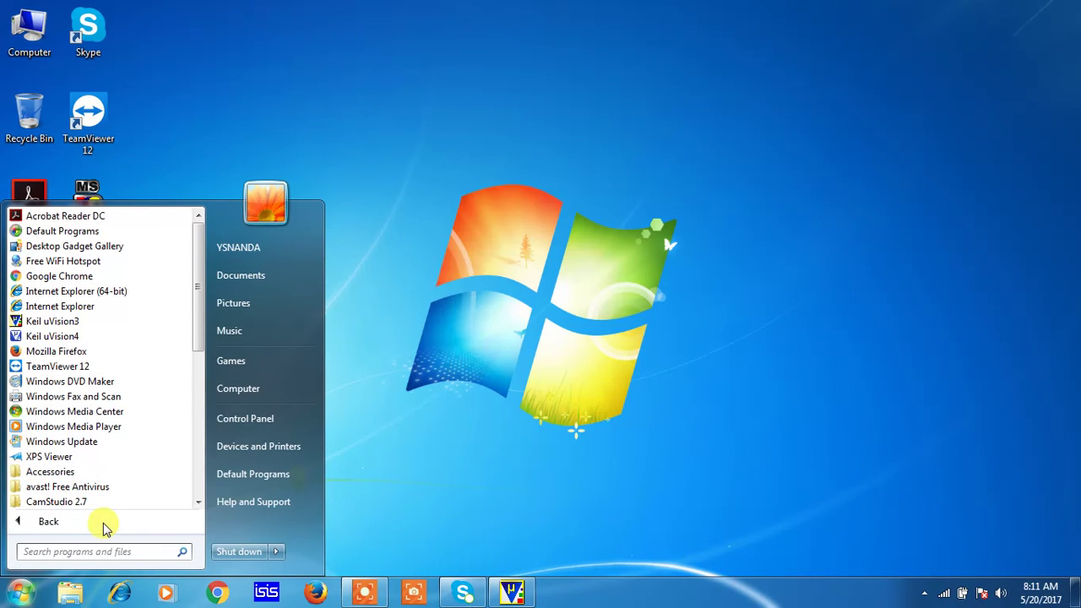
pyautogui.moveTo(194, 346); pyautogui.dragTo(211, 434)
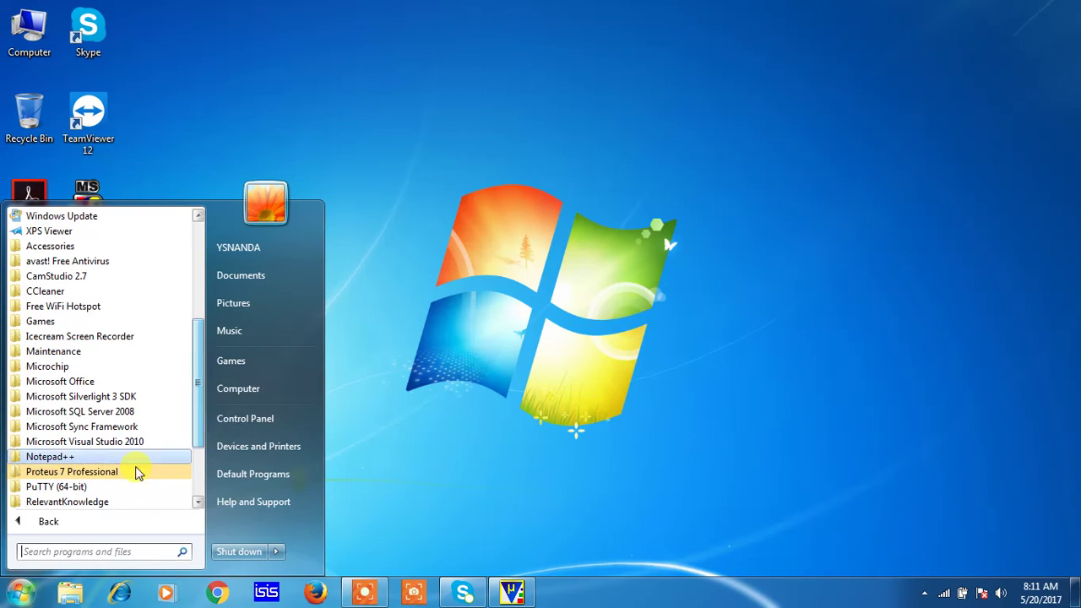
# Step: Launch ISIS 7 Professional and dismiss the sample-designs, OpenGL and Load ISIS Design File prompts
pyautogui.click(125, 473)
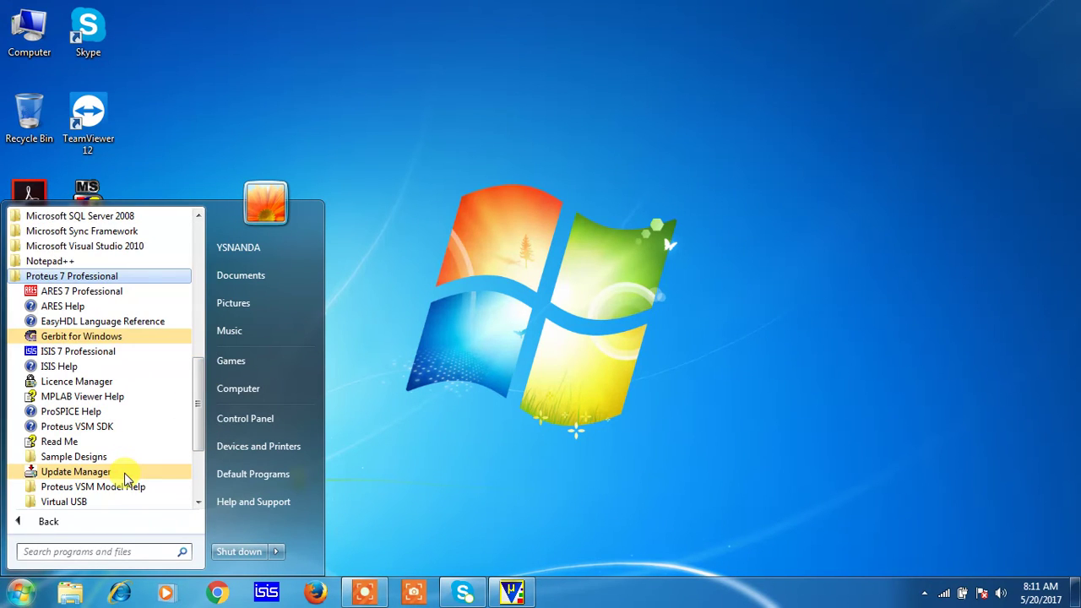
pyautogui.click(125, 351)
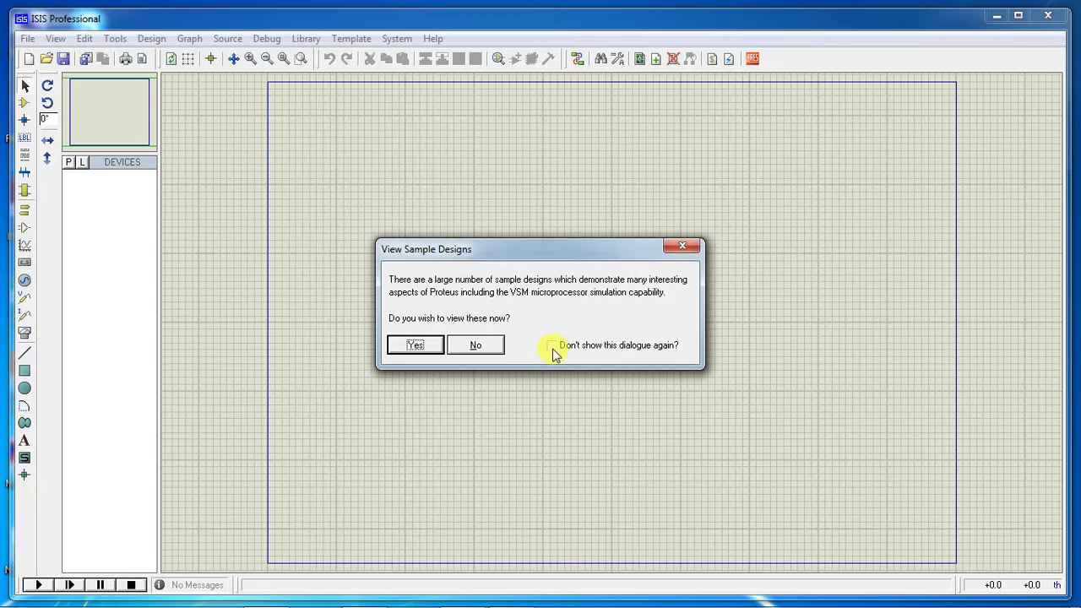
pyautogui.click(553, 346)
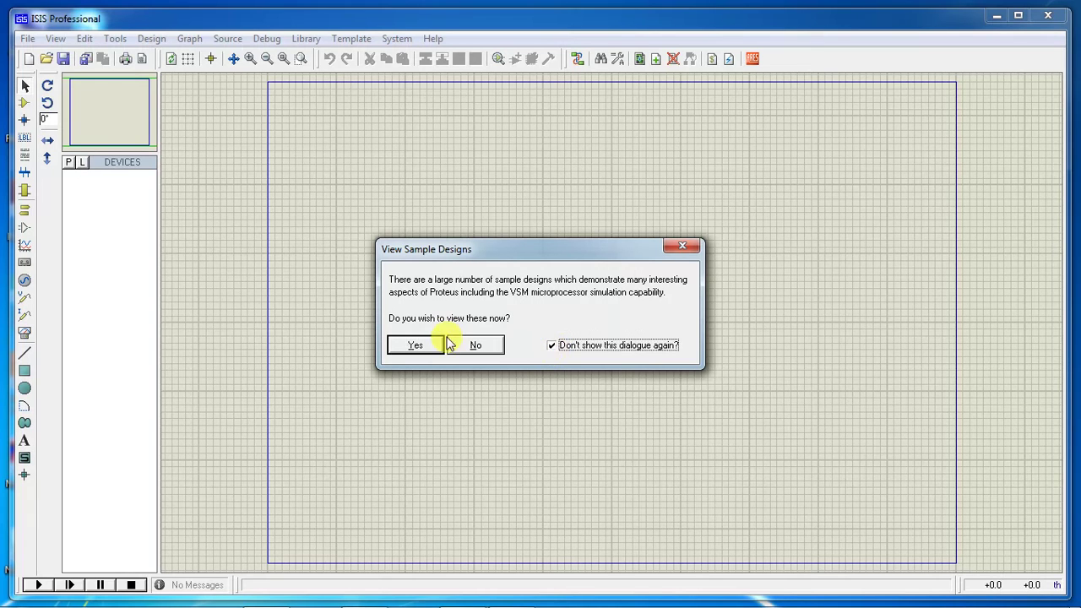
pyautogui.click(414, 344)
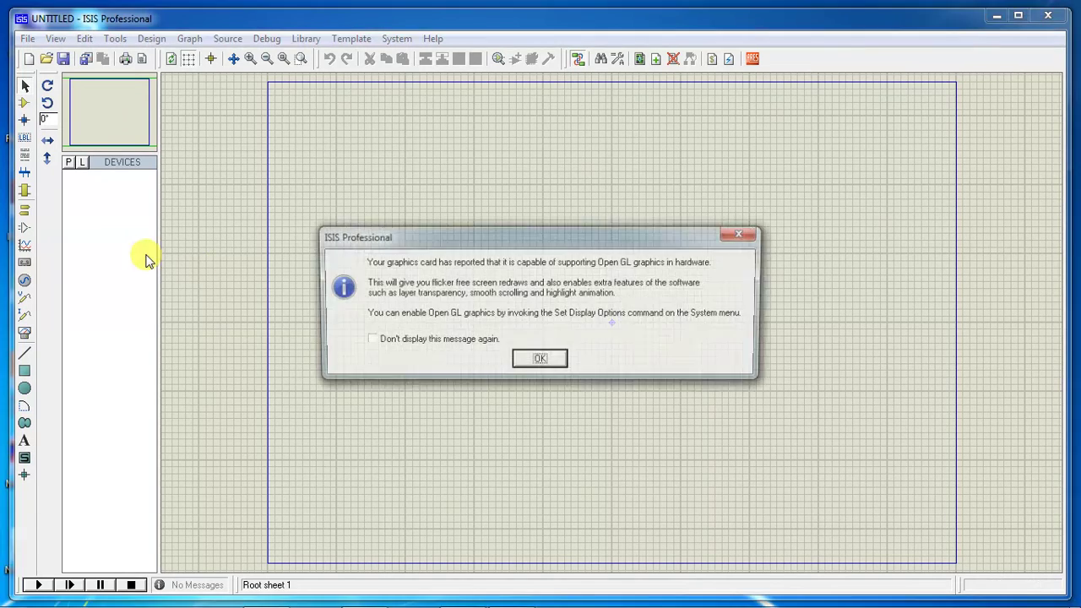
pyautogui.click(534, 363)
pyautogui.hotkey('ctrl', 'o')
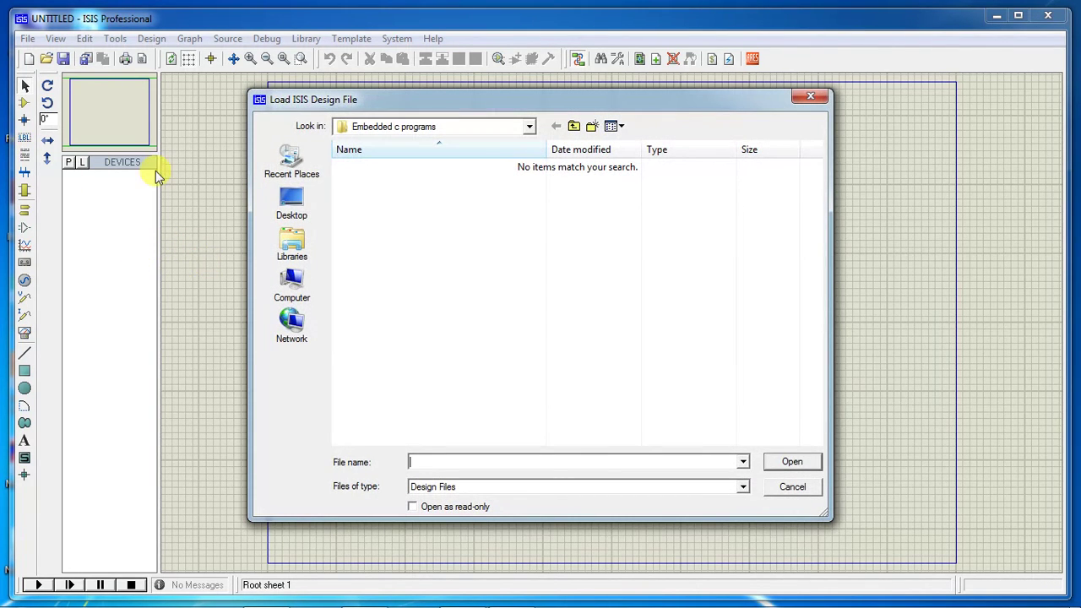
pyautogui.click(808, 101)
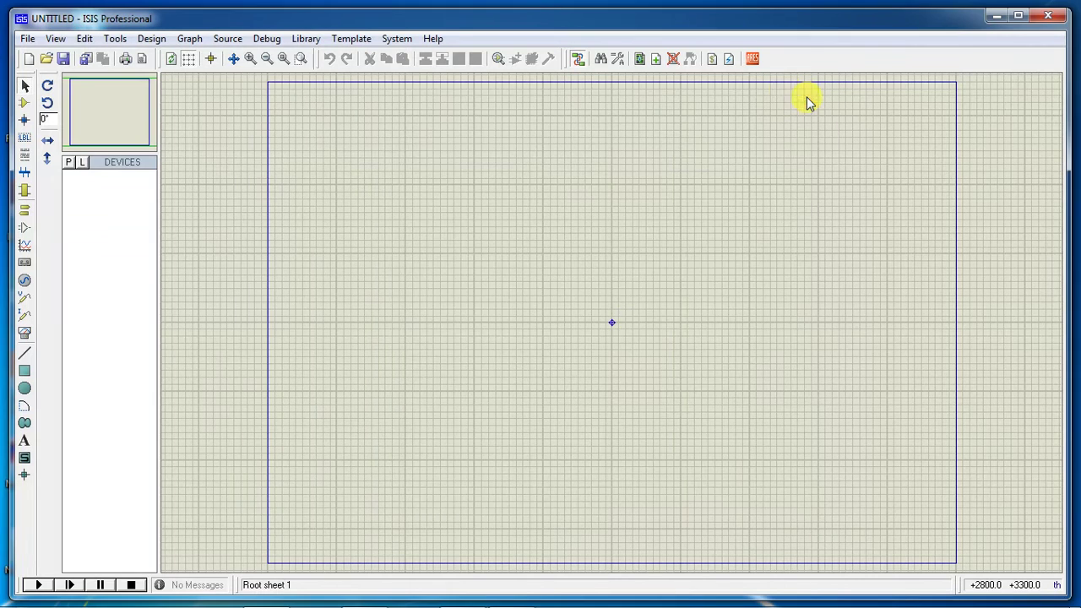
# Step: Search 'alterna' in Pick Devices and add ALTERNATOR to the device list
pyautogui.click(68, 165)
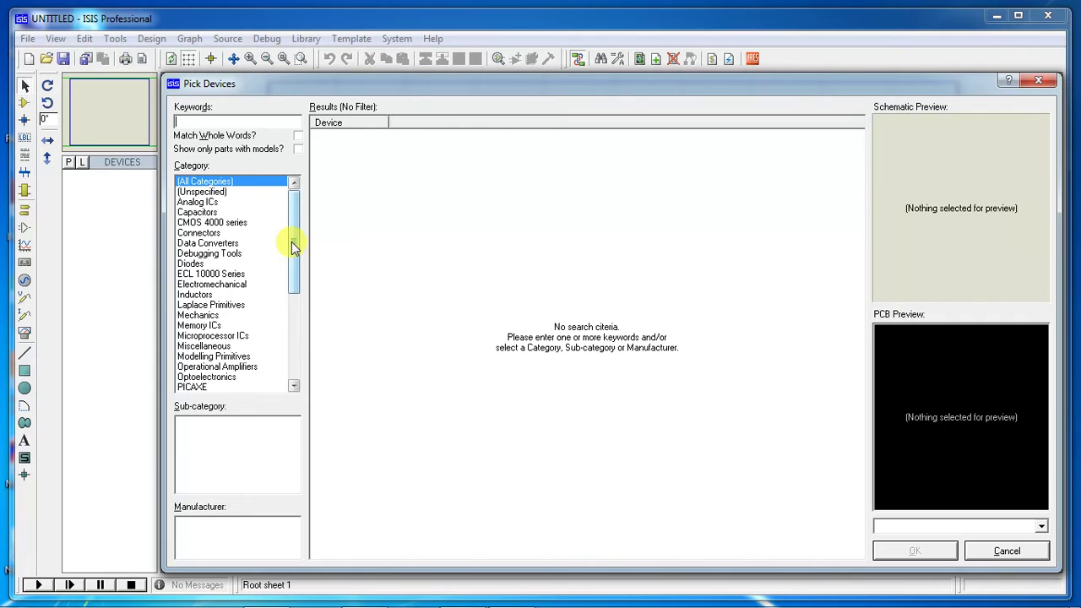
pyautogui.moveTo(293, 245); pyautogui.dragTo(274, 222)
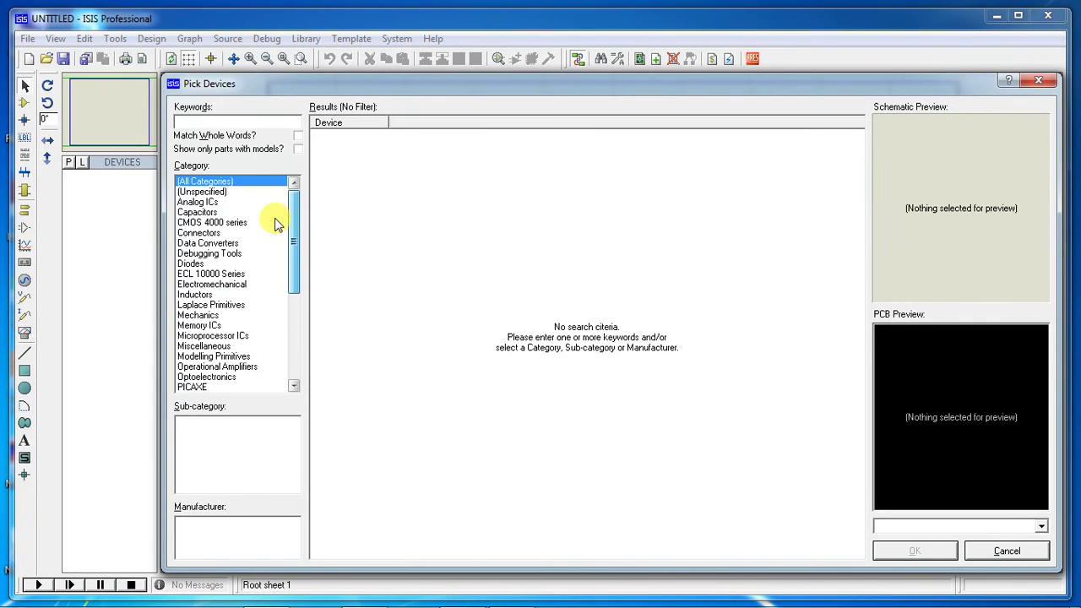
pyautogui.write('a')
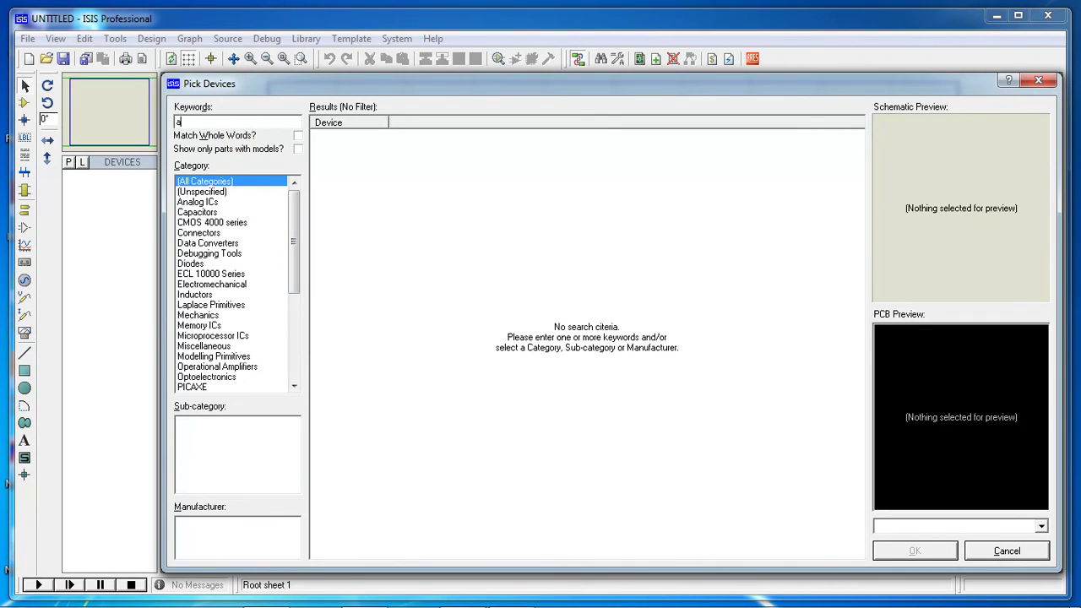
pyautogui.write('lter')
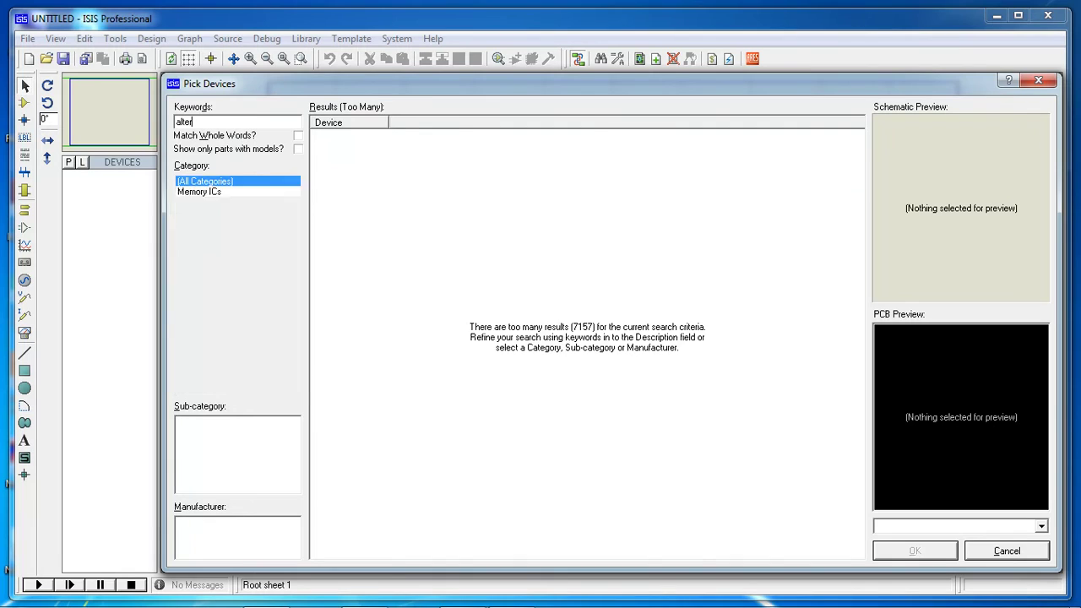
pyautogui.write('na')
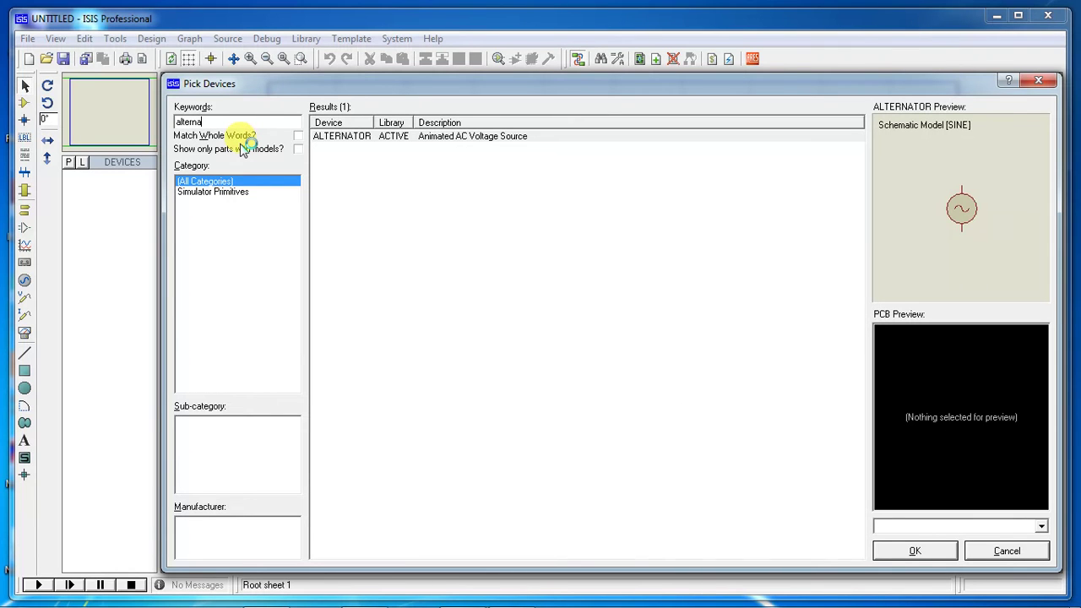
pyautogui.doubleClick(352, 136)
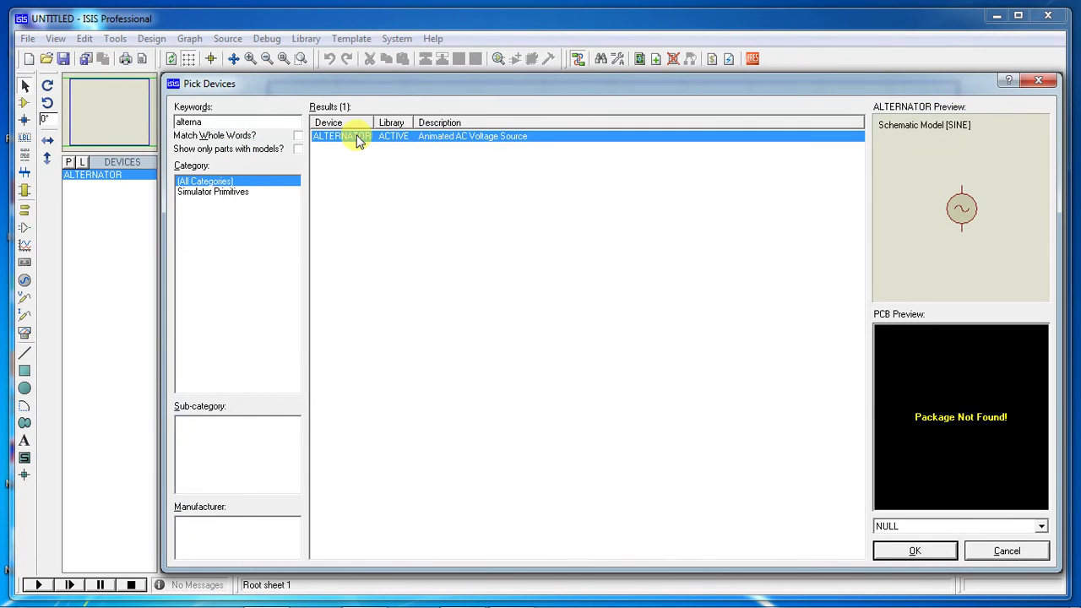
pyautogui.click(244, 123)
# Step: Search 'relay' in Pick Devices and add the animated RELAY part to the device list
pyautogui.press('BackSpace')
pyautogui.press('BackSpace')
pyautogui.press('BackSpace')
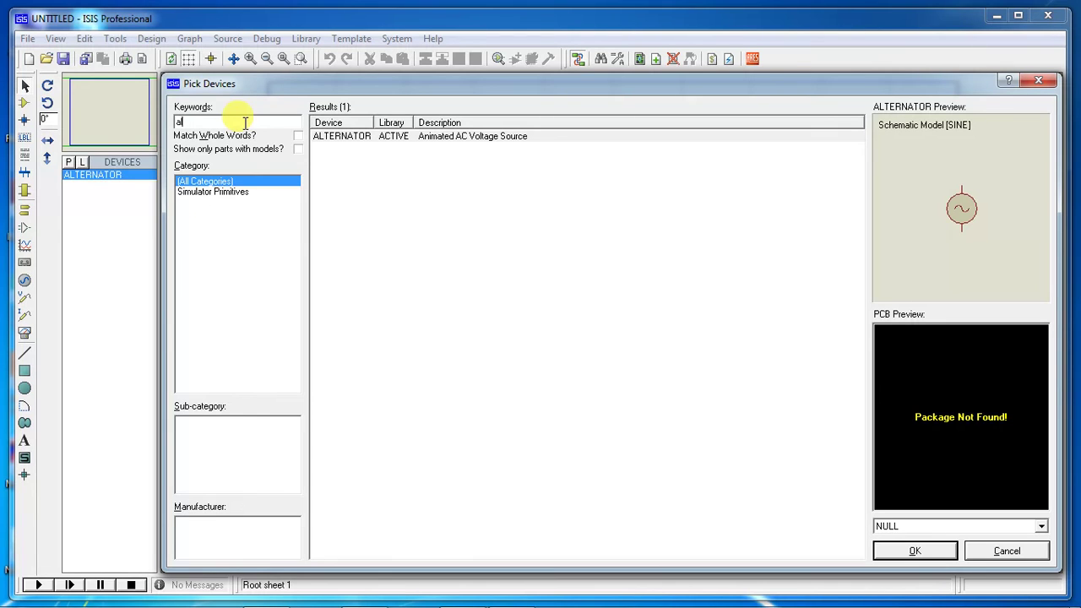
pyautogui.press('BackSpace')
pyautogui.write('e')
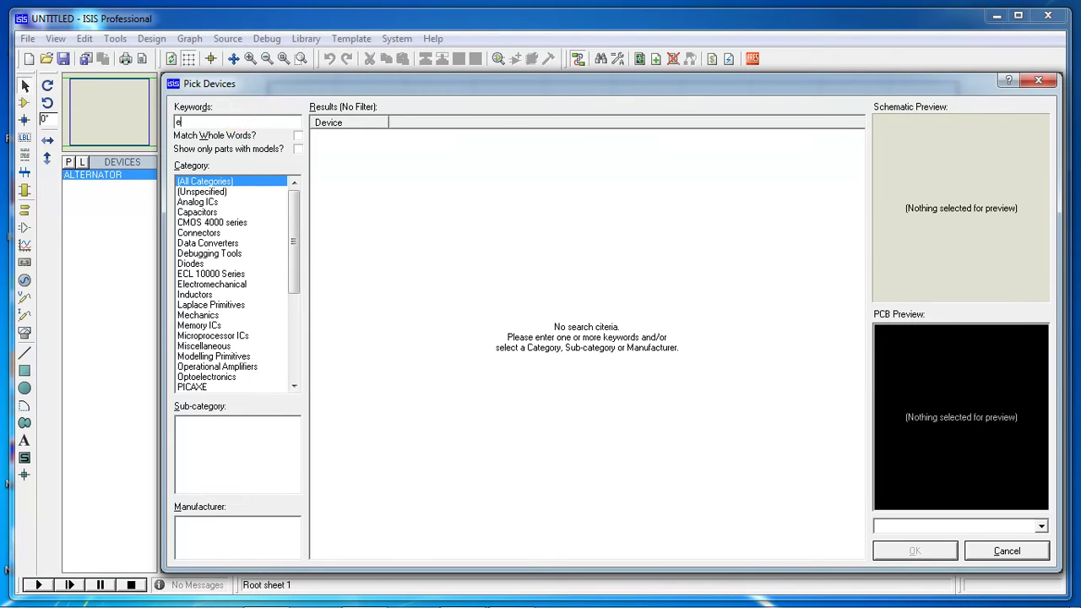
pyautogui.write('lays')
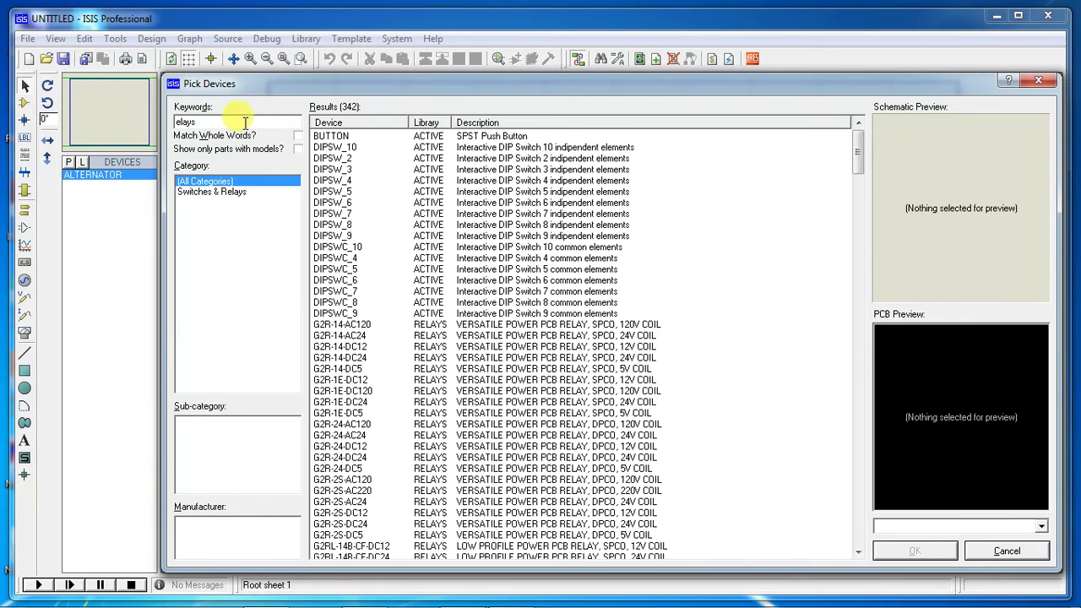
pyautogui.press('Left')
pyautogui.press('Left')
pyautogui.write('r')
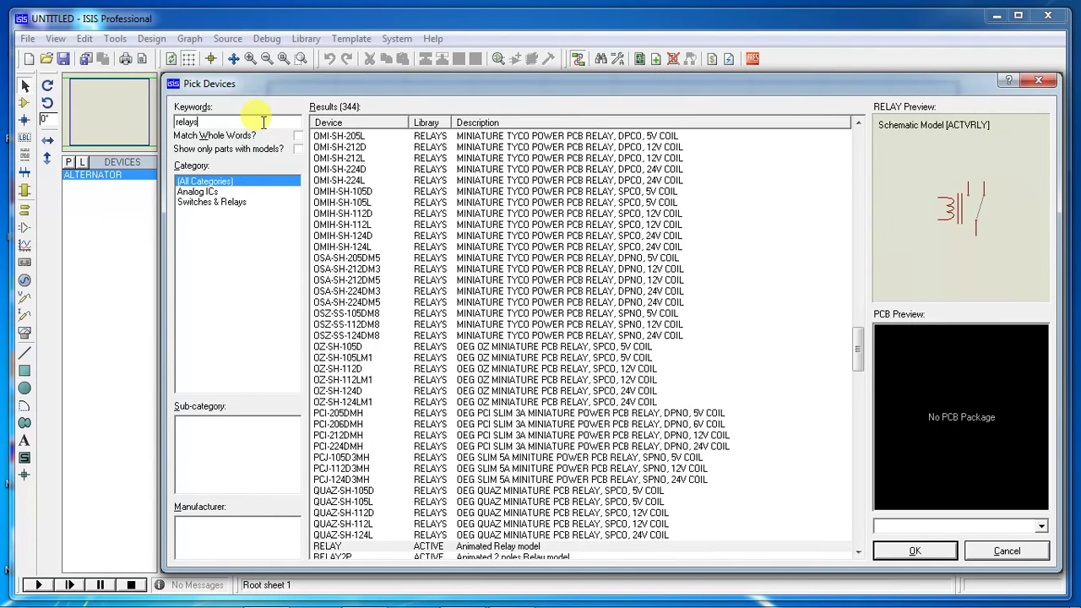
pyautogui.write('s')
pyautogui.press('BackSpace')
pyautogui.moveTo(862, 348); pyautogui.dragTo(859, 374)
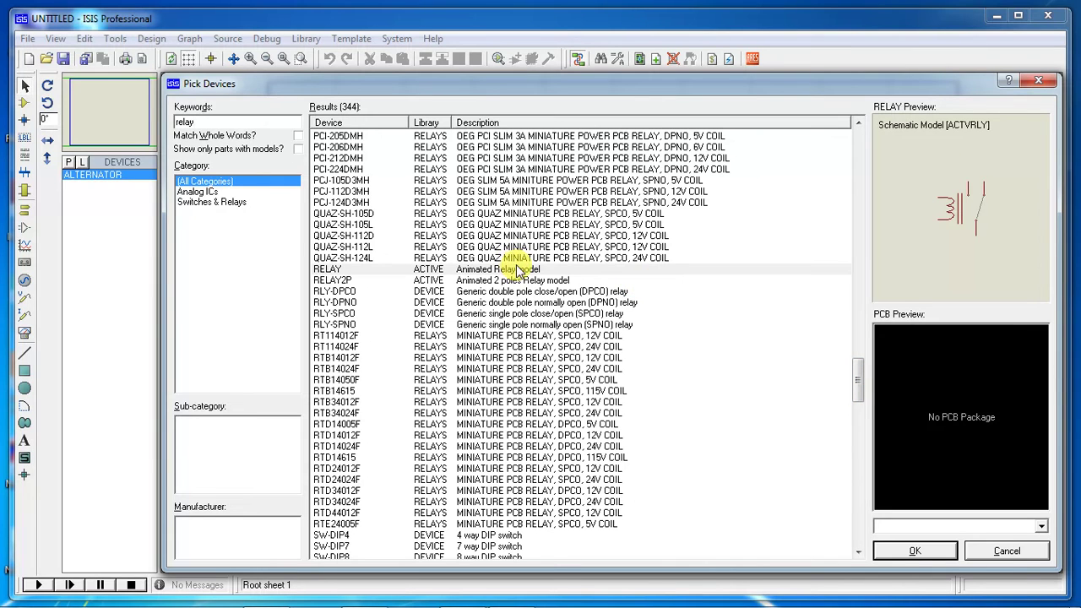
pyautogui.doubleClick(516, 269)
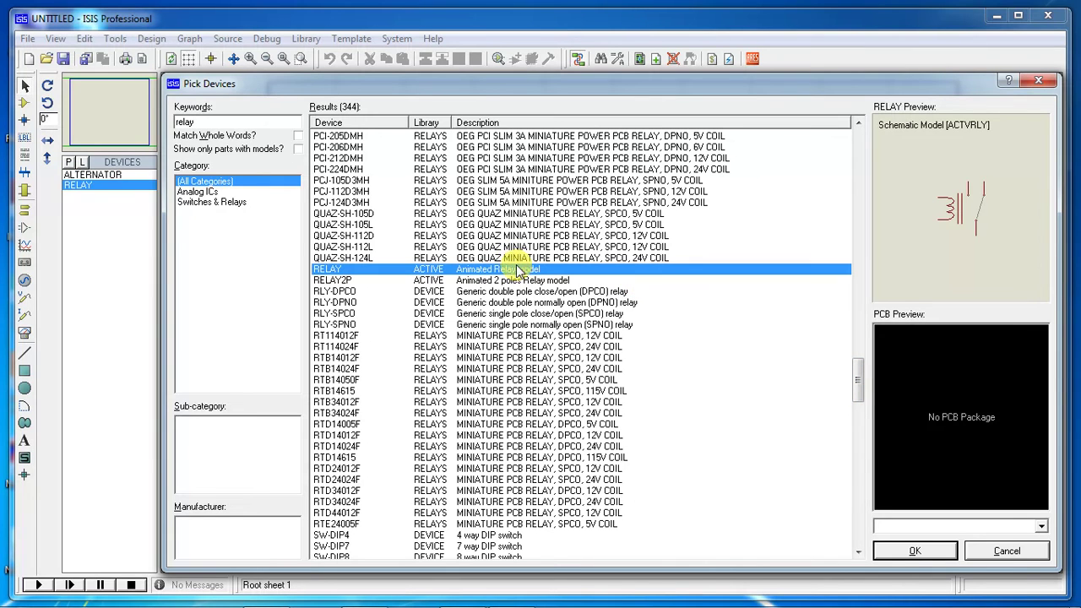
pyautogui.click(258, 119)
# Step: Search 'at89' and preview the AT89C51 microcontroller
pyautogui.press('BackSpace')
pyautogui.press('BackSpace')
pyautogui.press('BackSpace')
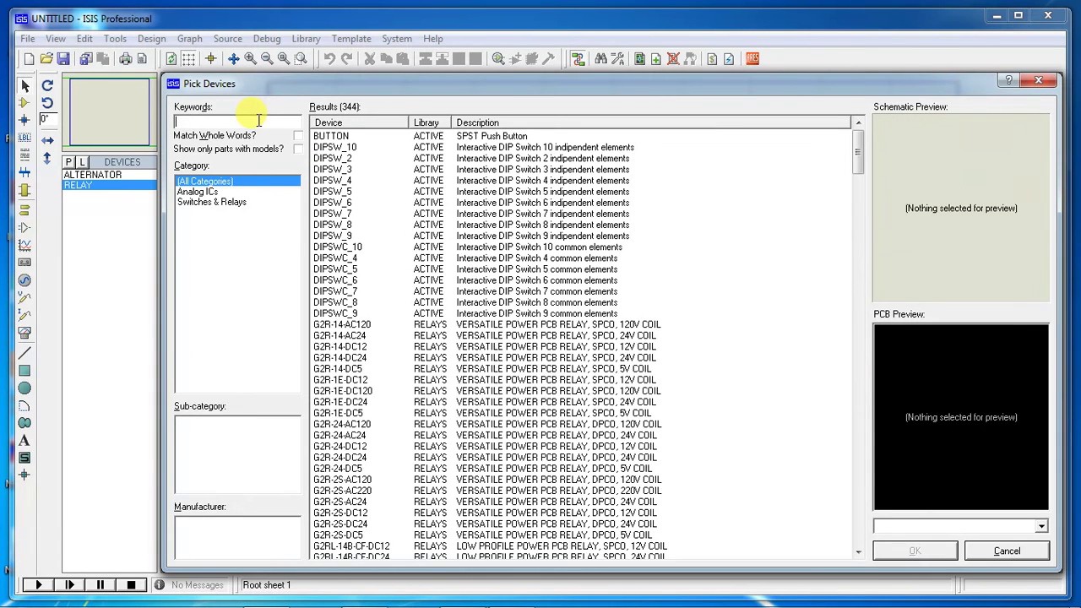
pyautogui.press('BackSpace')
pyautogui.write('a')
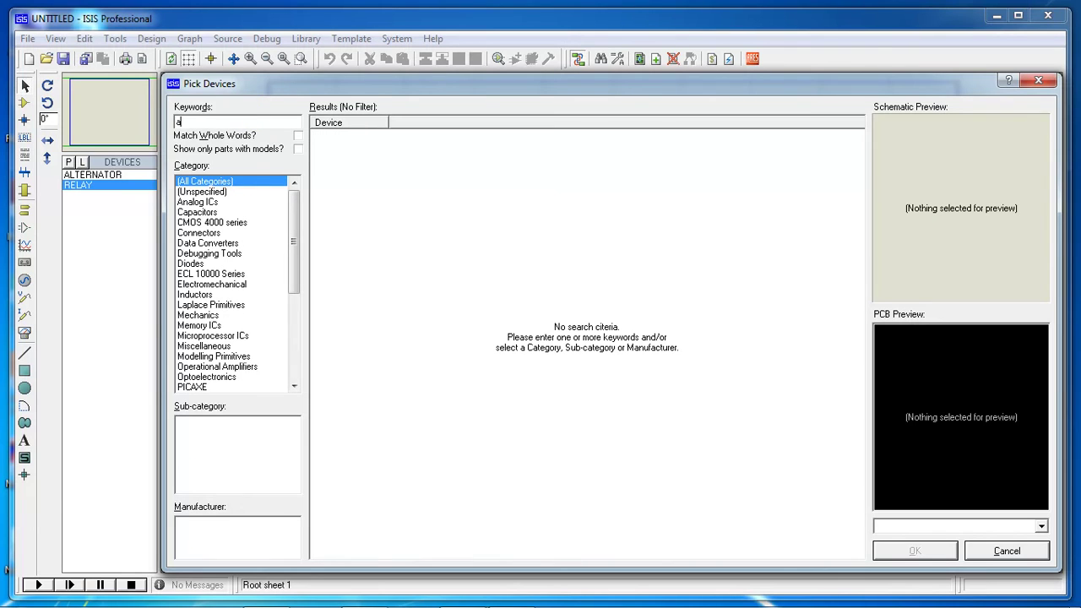
pyautogui.write('t')
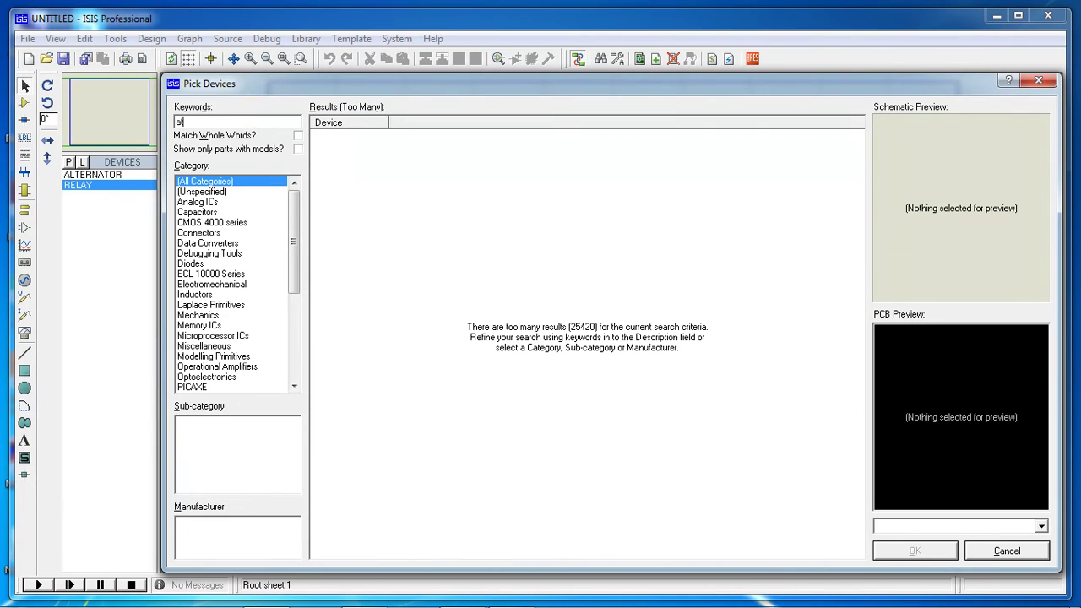
pyautogui.write('89')
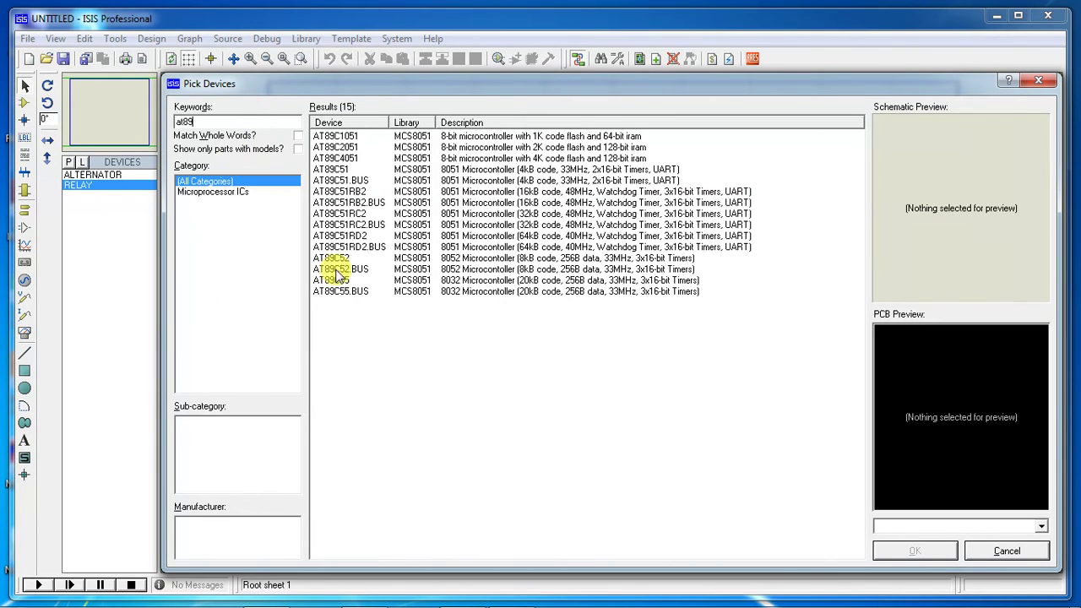
pyautogui.click(337, 170)
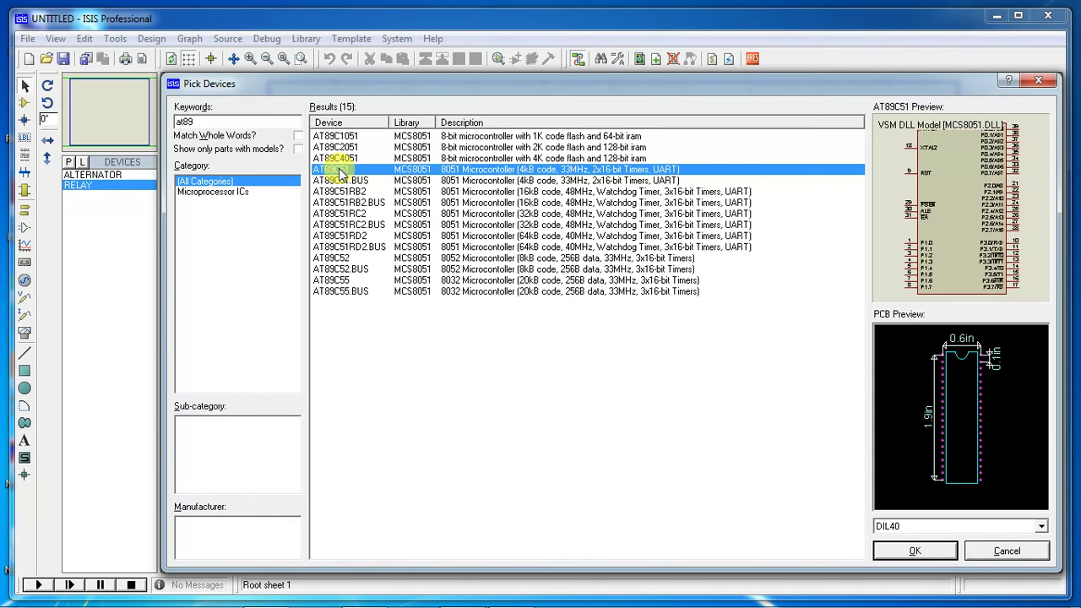
# Step: Search 'lpc21', preview the LPC2132, and close Pick Devices without adding a part
pyautogui.click(217, 124)
pyautogui.press('BackSpace')
pyautogui.press('BackSpace')
pyautogui.press('BackSpace')
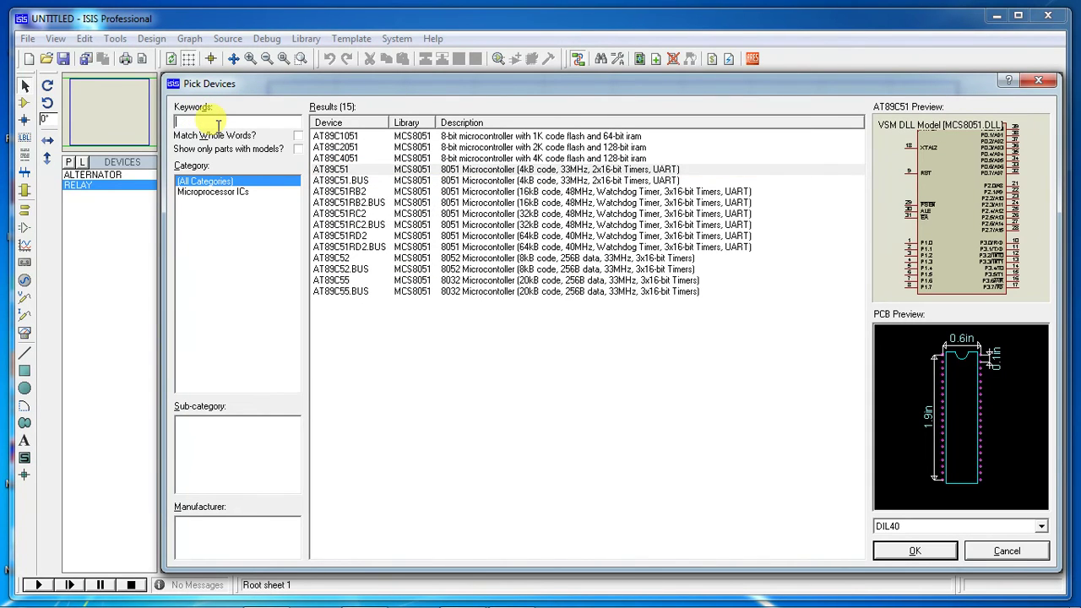
pyautogui.write('m')
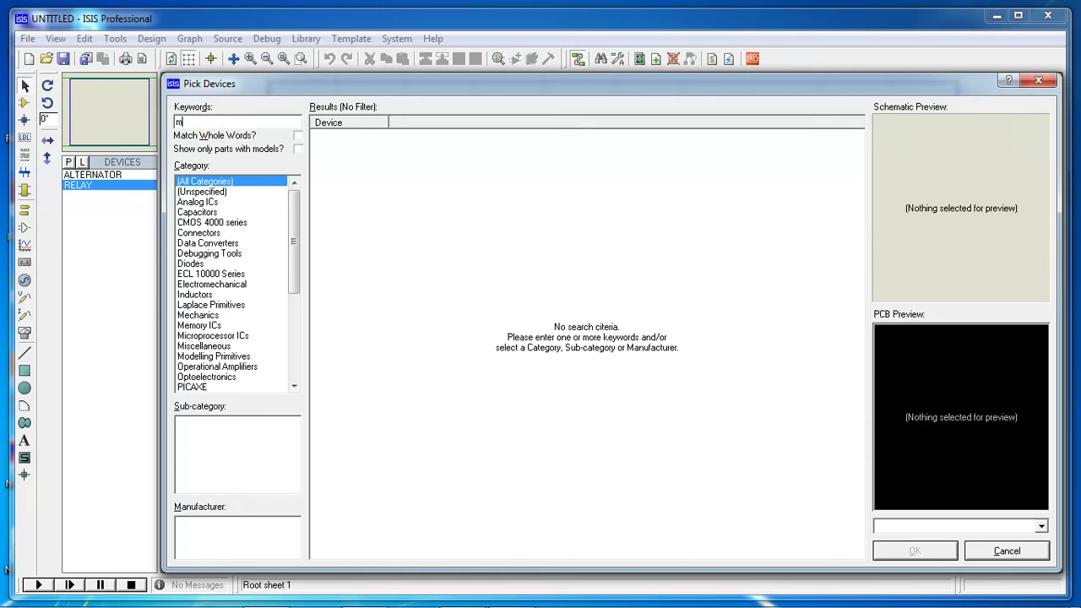
pyautogui.write('i')
pyautogui.press('BackSpace')
pyautogui.press('BackSpace')
pyautogui.write('lpc21')
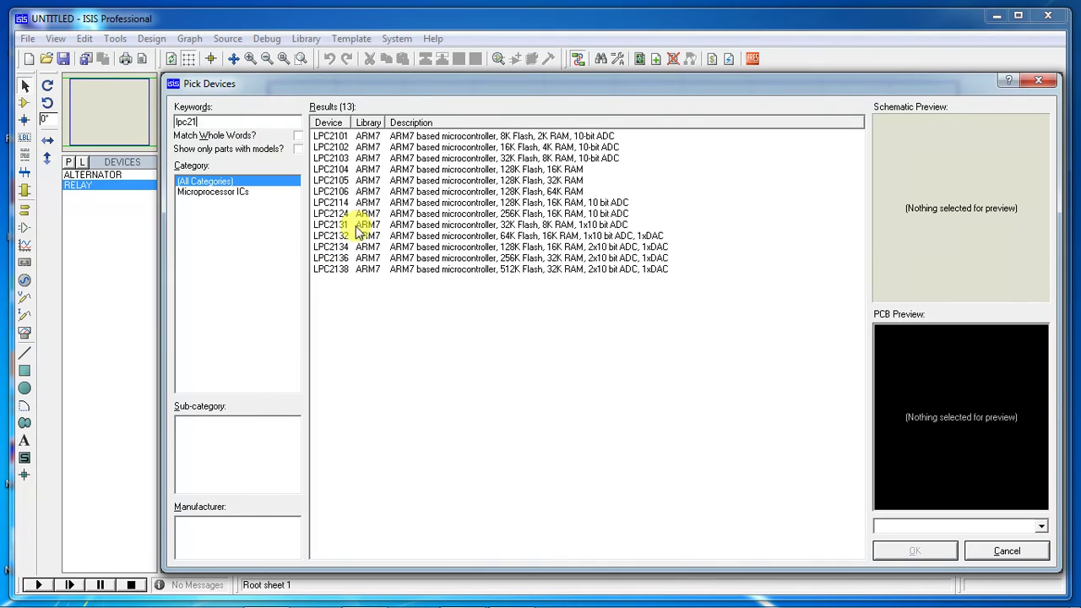
pyautogui.click(392, 238)
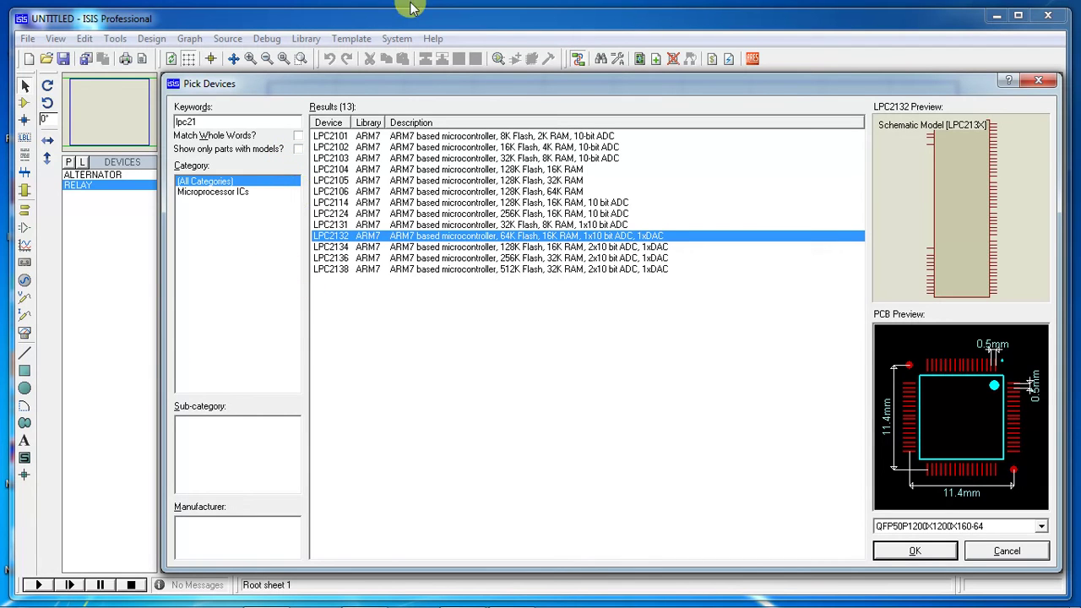
pyautogui.click(1038, 80)
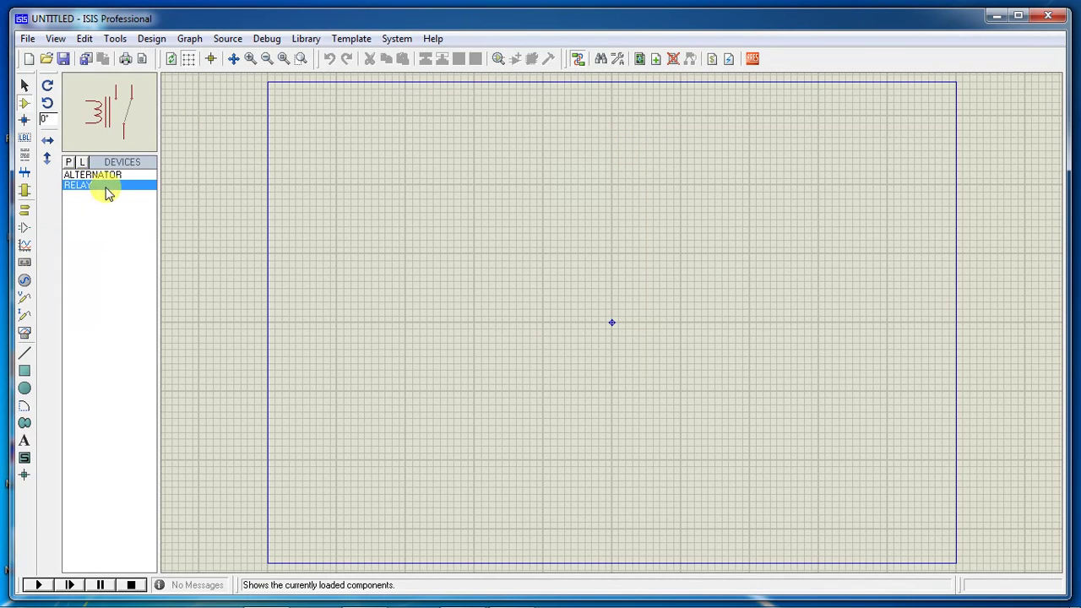
# Step: Search 'button' in Pick Devices and add the BUTTON part to the device list
pyautogui.click(68, 162)
pyautogui.write('b')
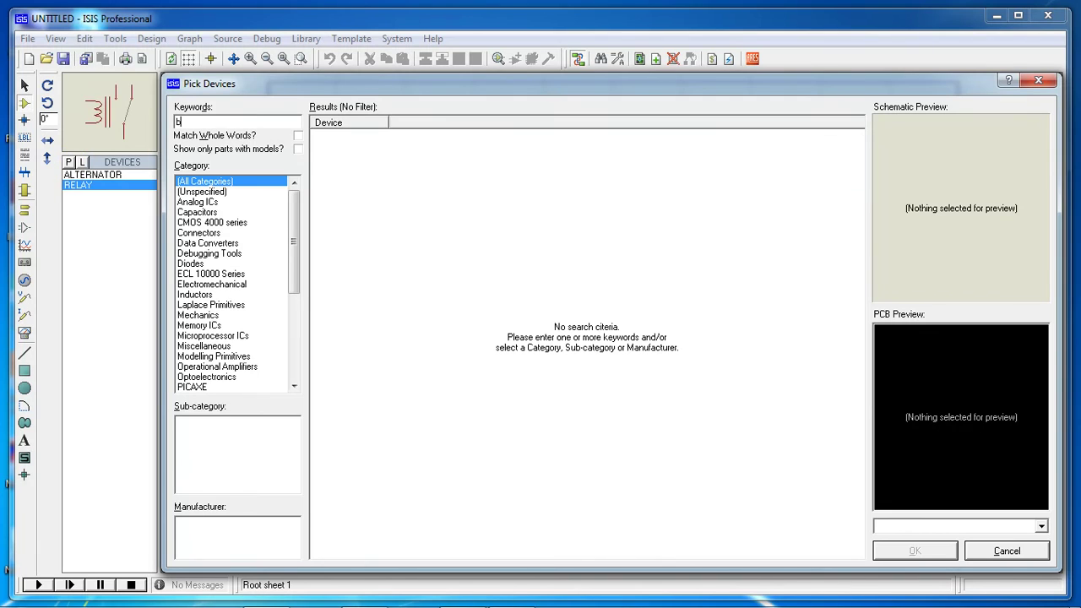
pyautogui.write('utton')
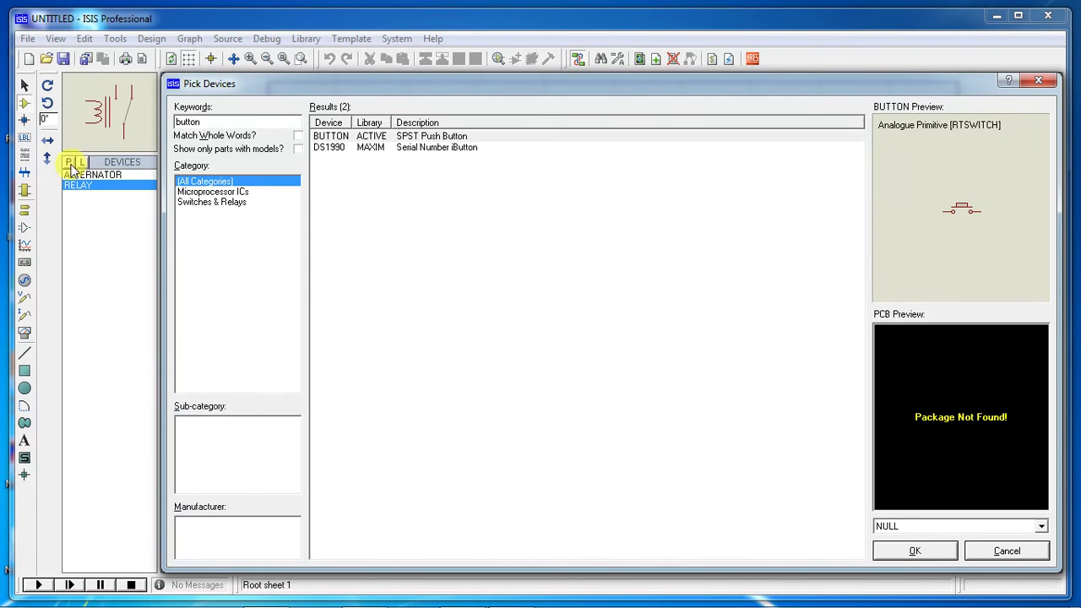
pyautogui.doubleClick(363, 140)
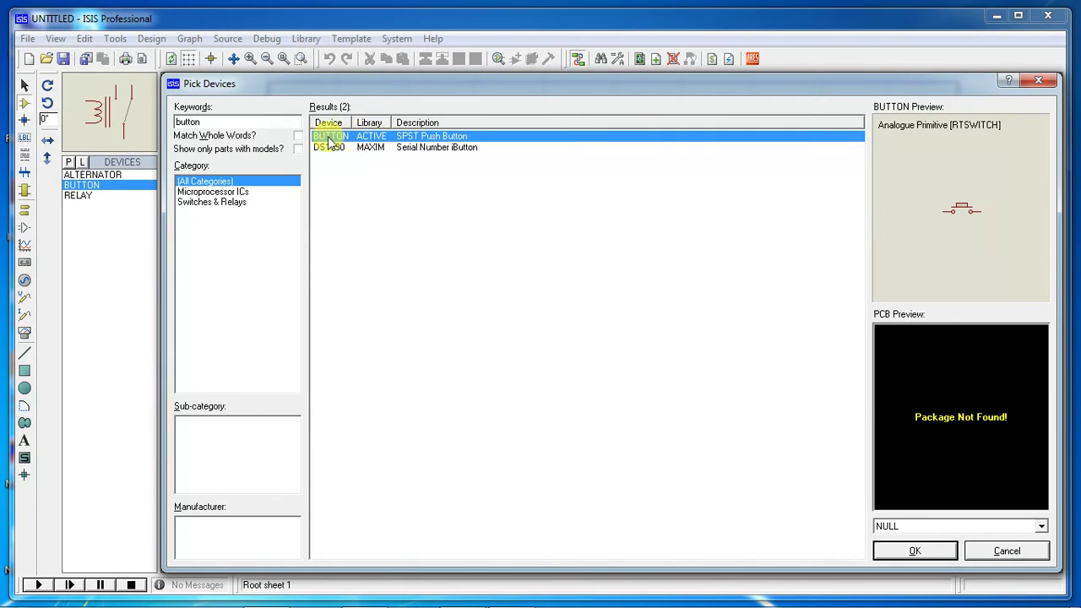
# Step: Search 'lcd', preview the HDG12864F-1, LM016L and LM3228 LCDs, then clear the search
pyautogui.click(224, 124)
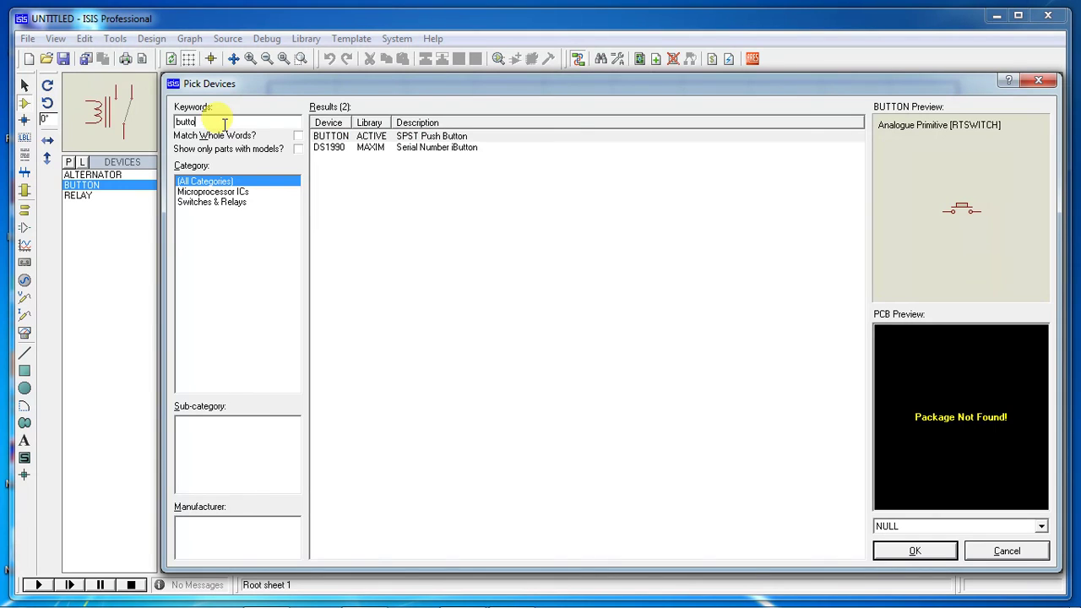
pyautogui.press('BackSpace')
pyautogui.press('BackSpace')
pyautogui.press('BackSpace')
pyautogui.press('BackSpace')
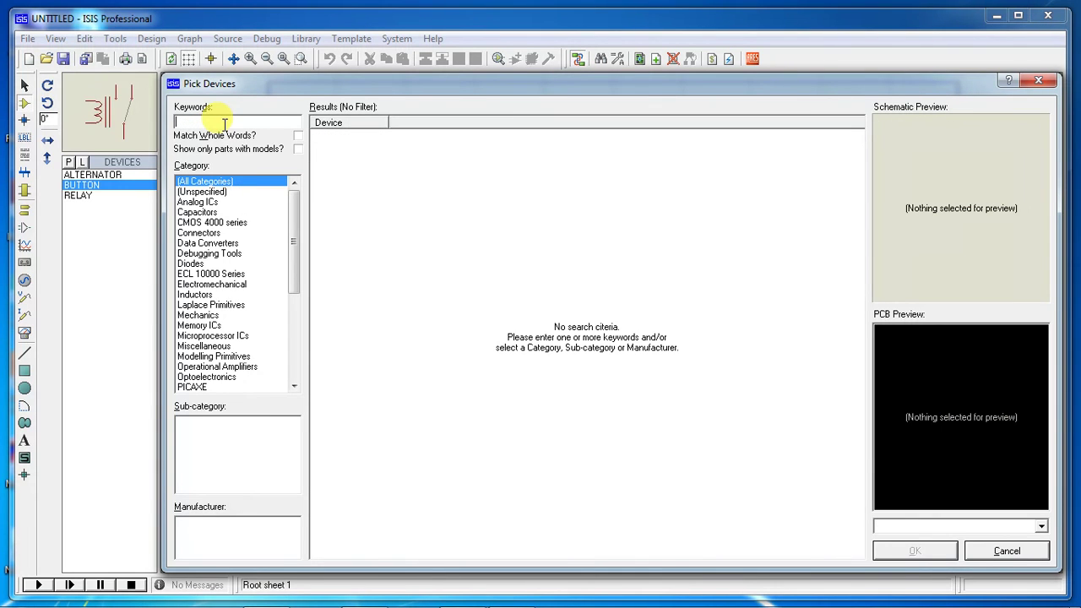
pyautogui.write('lcd')
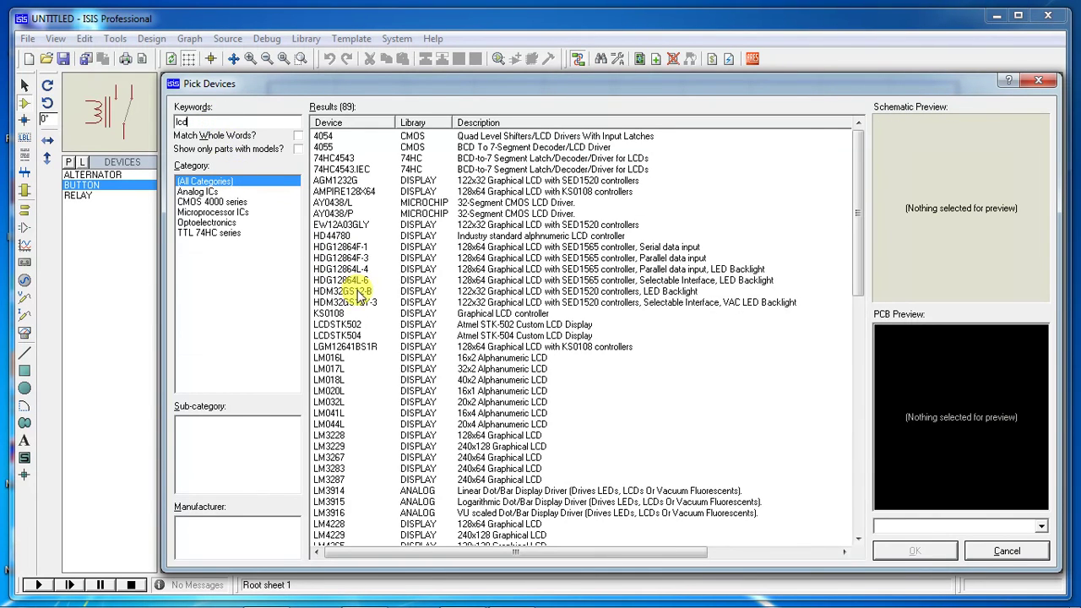
pyautogui.click(353, 247)
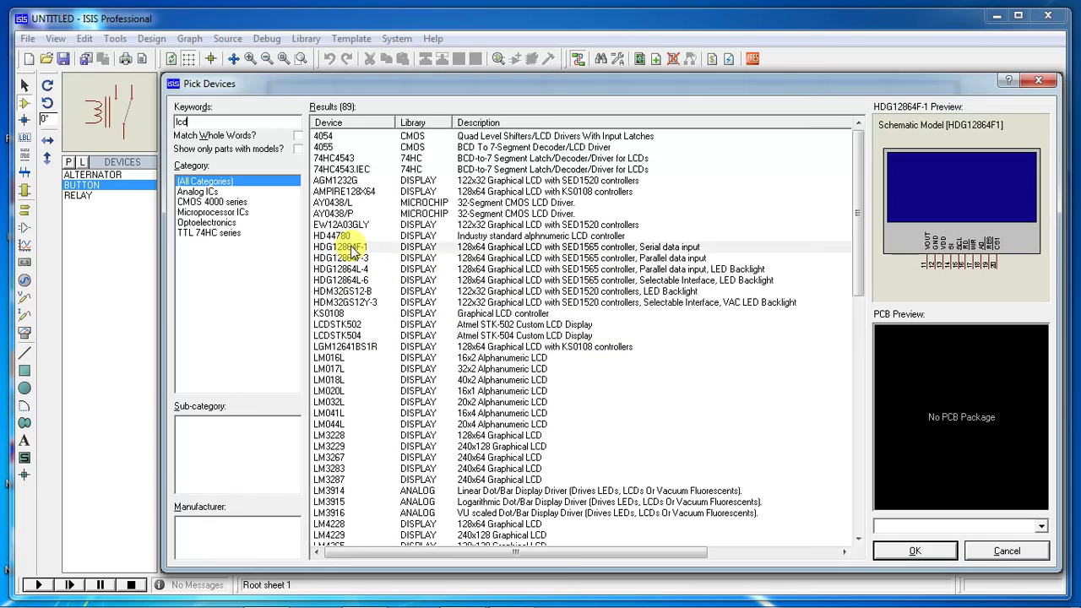
pyautogui.click(347, 358)
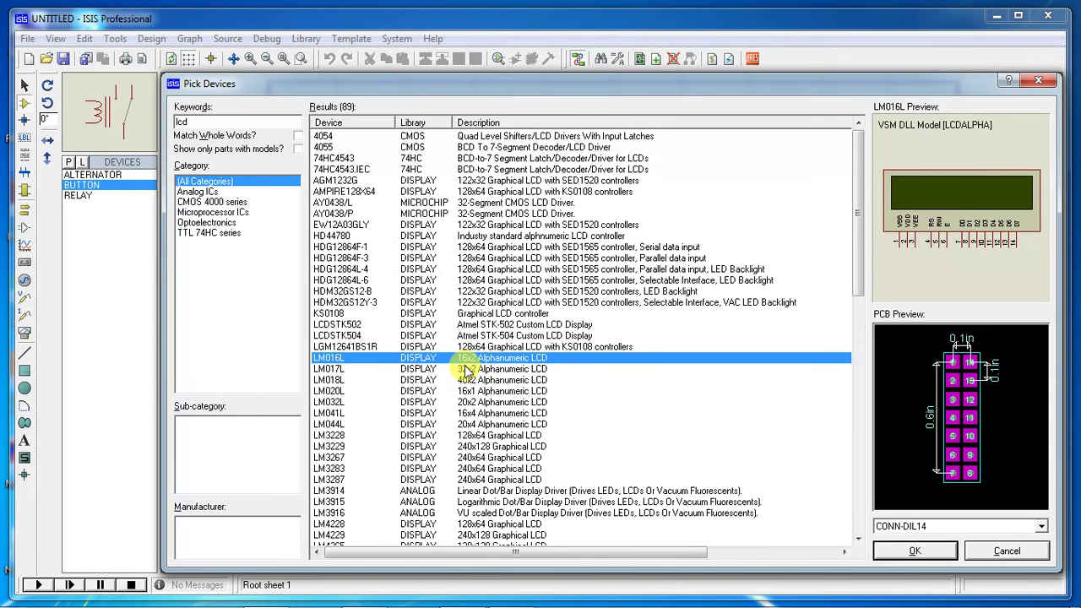
pyautogui.click(484, 437)
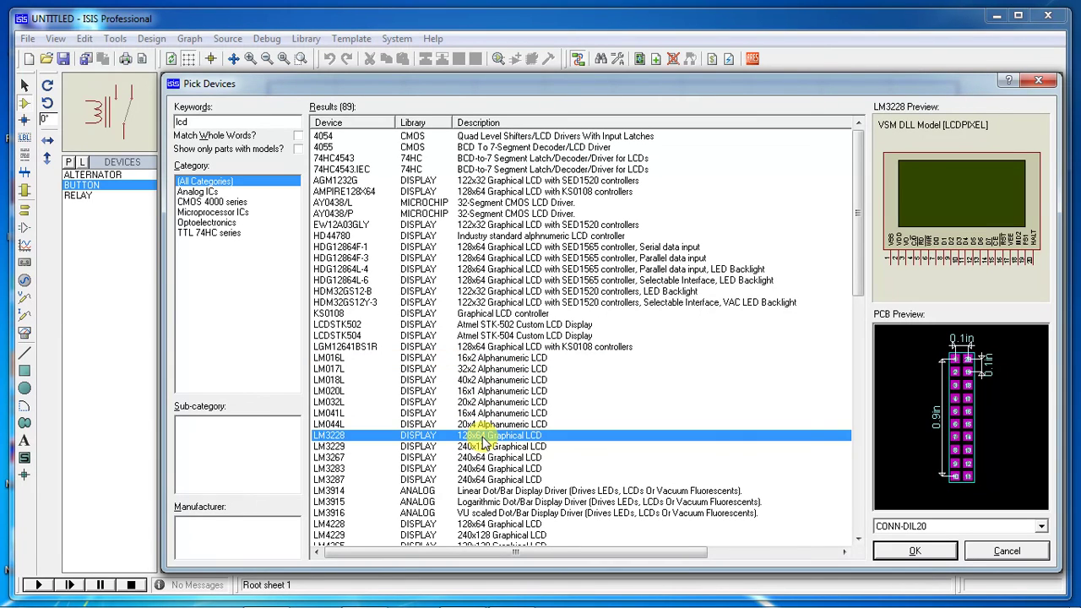
pyautogui.click(242, 121)
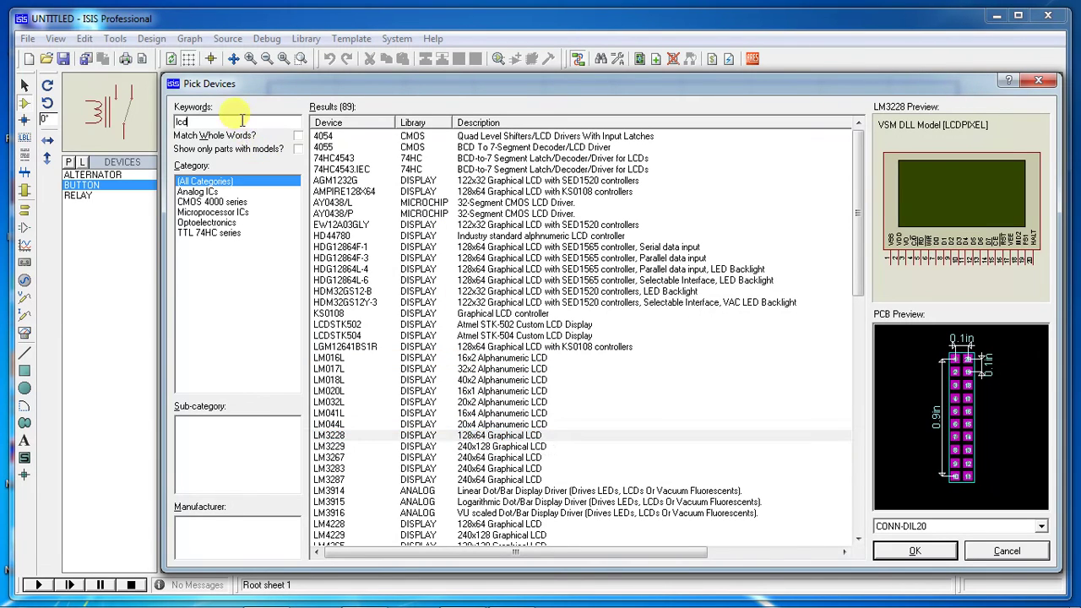
pyautogui.press('BackSpace')
pyautogui.press('BackSpace')
pyautogui.press('BackSpace')
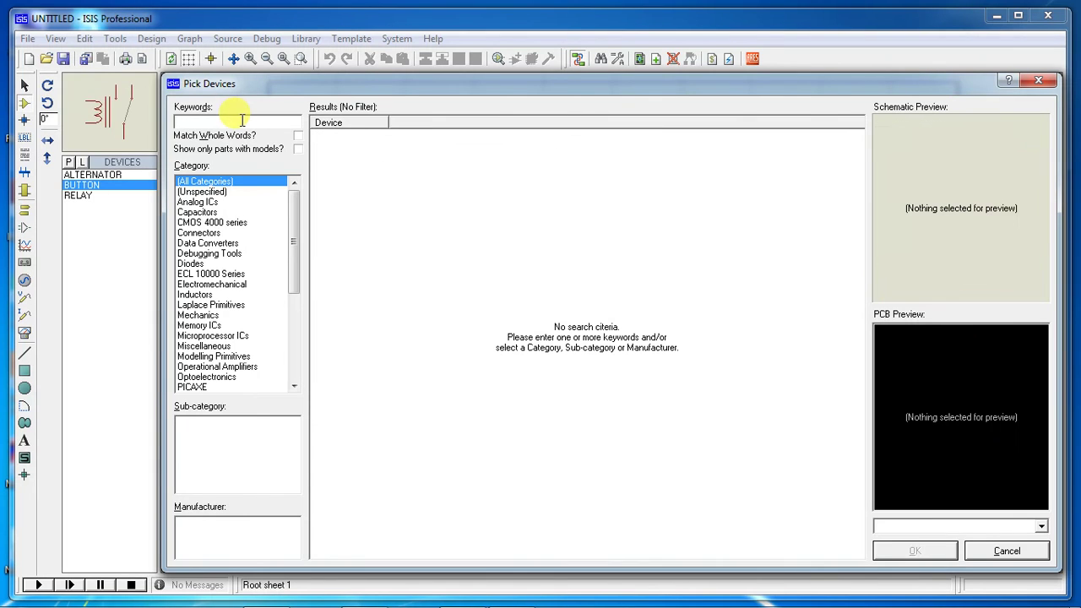
# Step: Preview several '7seg' displays, including 7SEG-MPX4-CC-BLUE, then close the picker without adding one
pyautogui.write('7se')
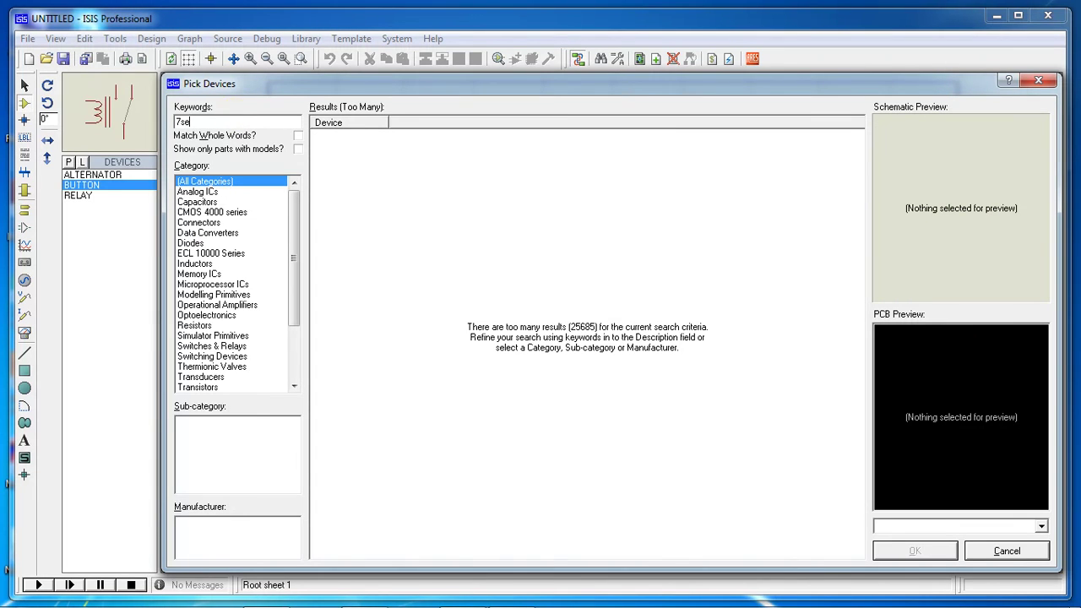
pyautogui.write('g')
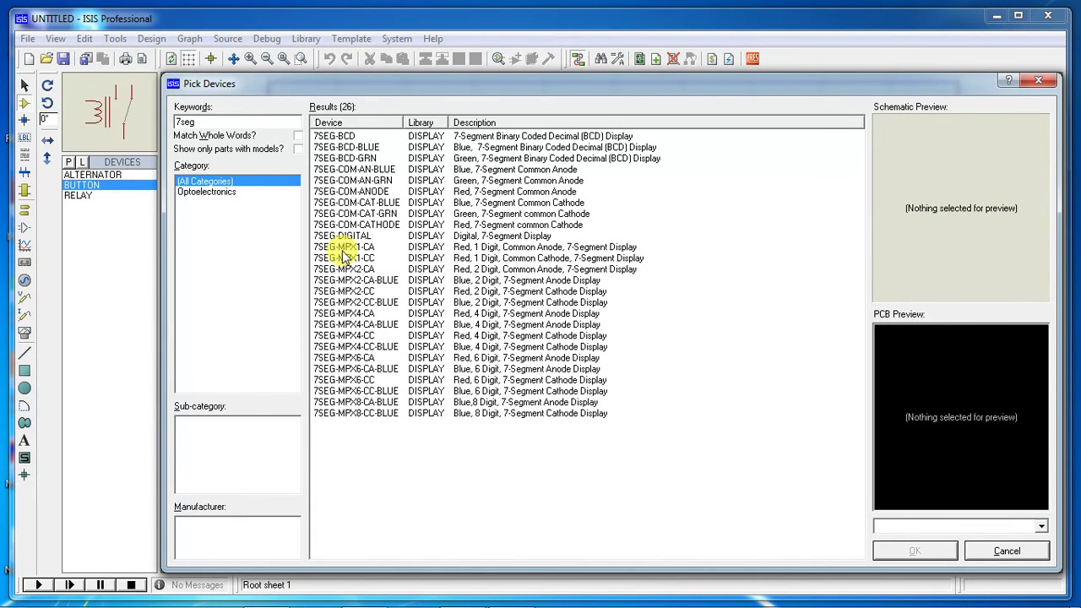
pyautogui.click(342, 247)
pyautogui.click(349, 280)
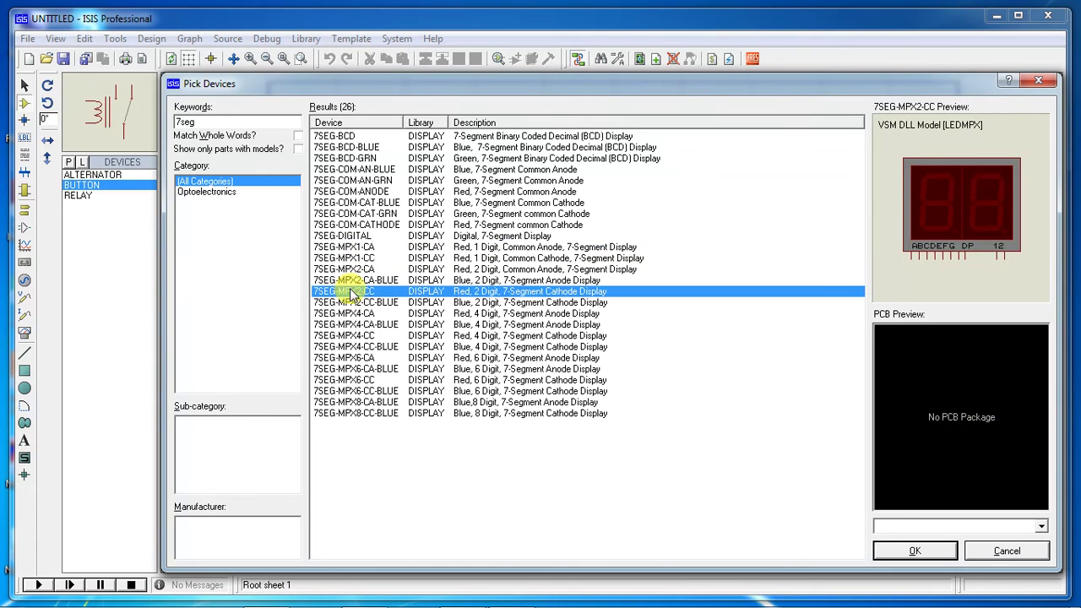
pyautogui.click(367, 326)
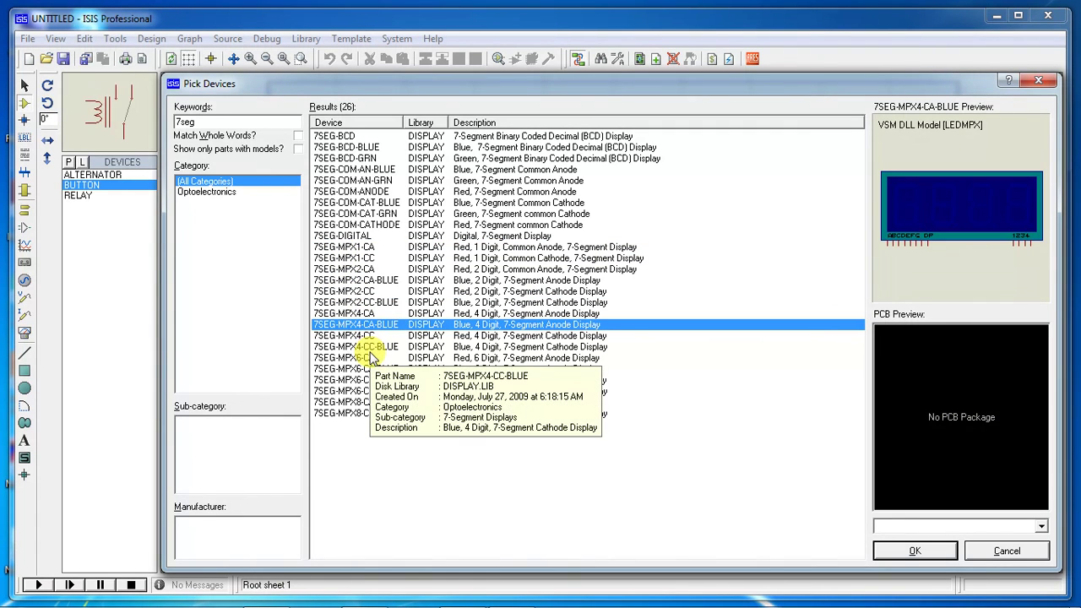
pyautogui.click(492, 347)
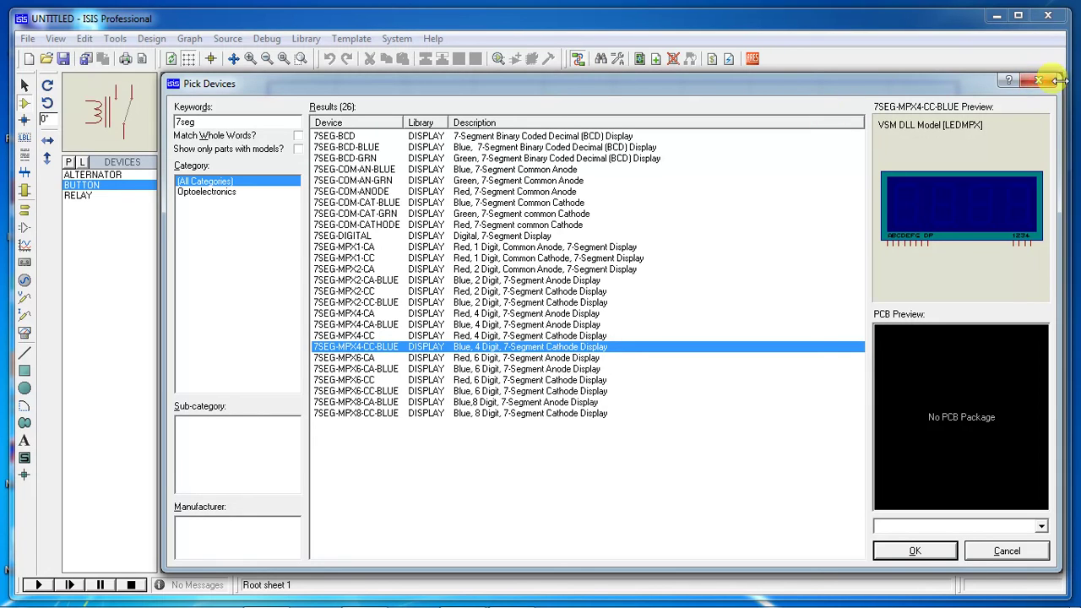
pyautogui.click(1039, 82)
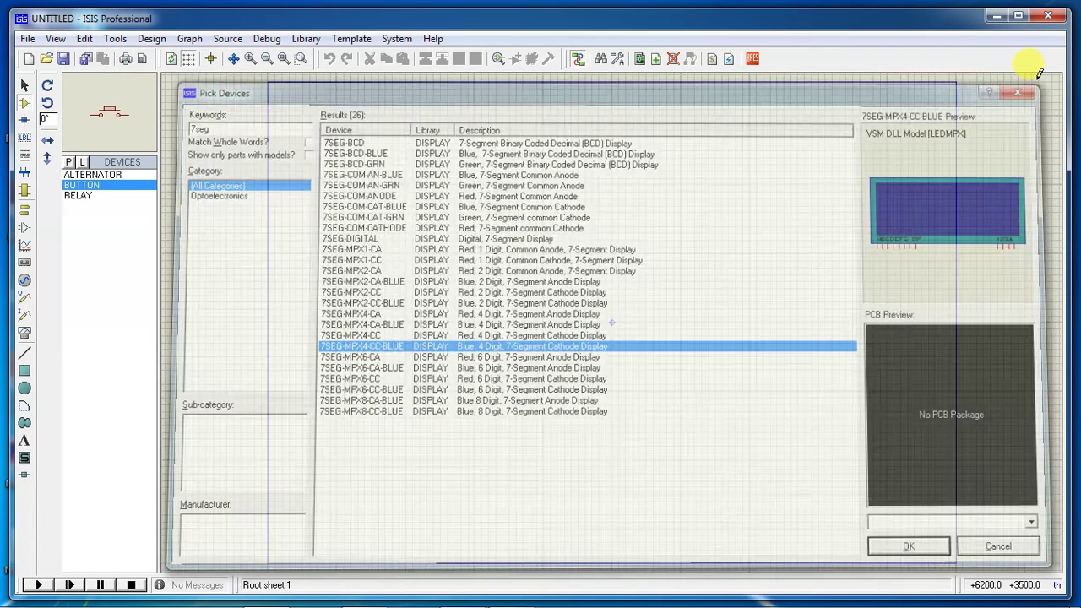
pyautogui.click(71, 163)
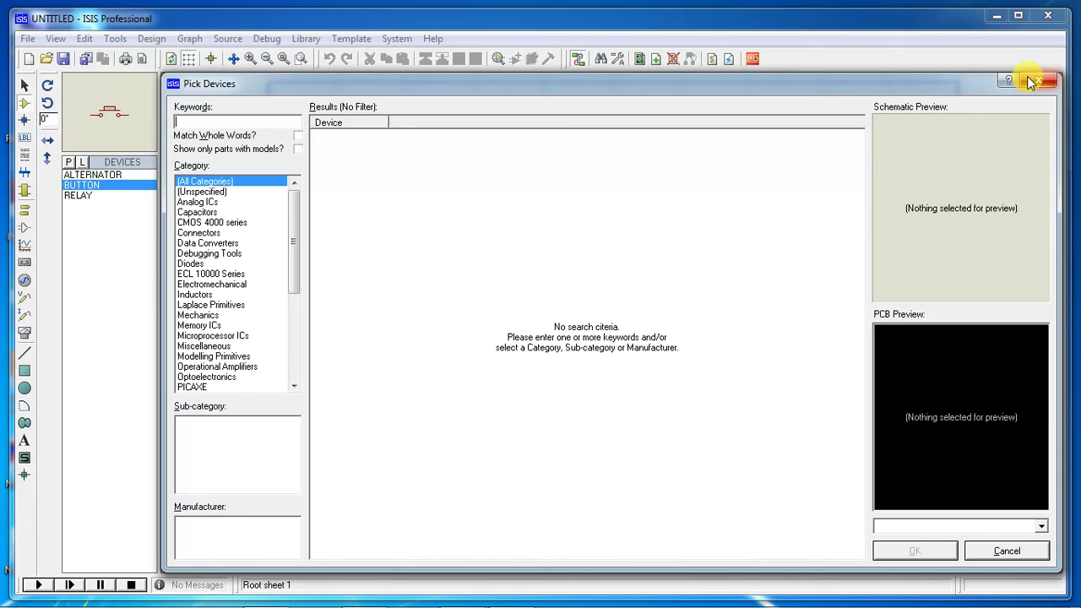
pyautogui.click(1035, 81)
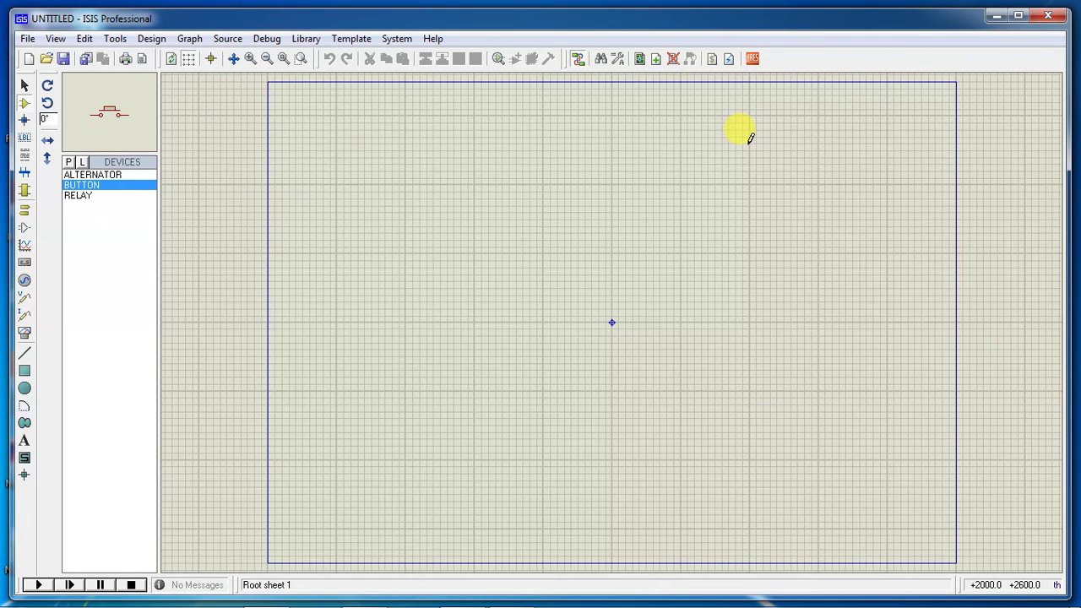